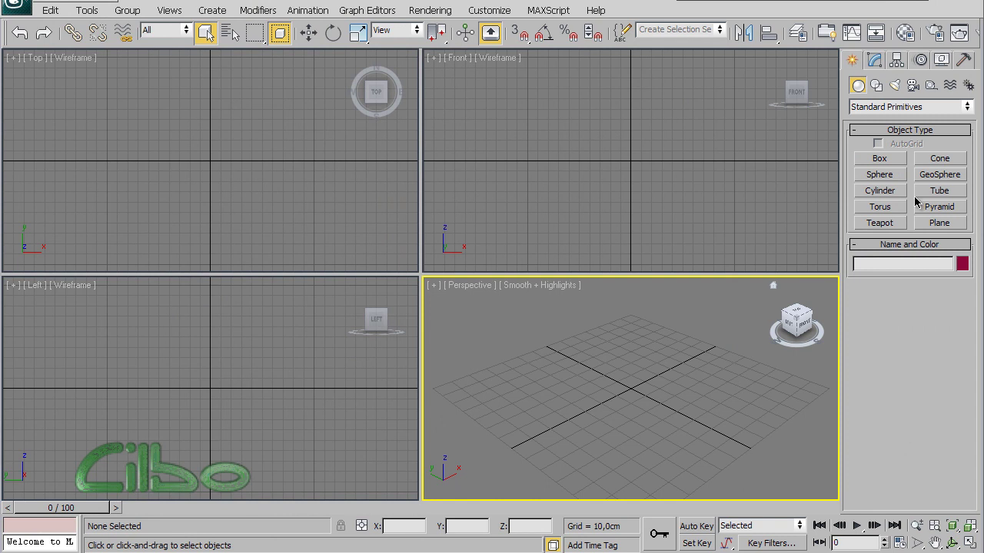
- Switch the Create panel to the Shapes category to list the spline object types
{"action": "left_click", "coordinate": [876, 89]}
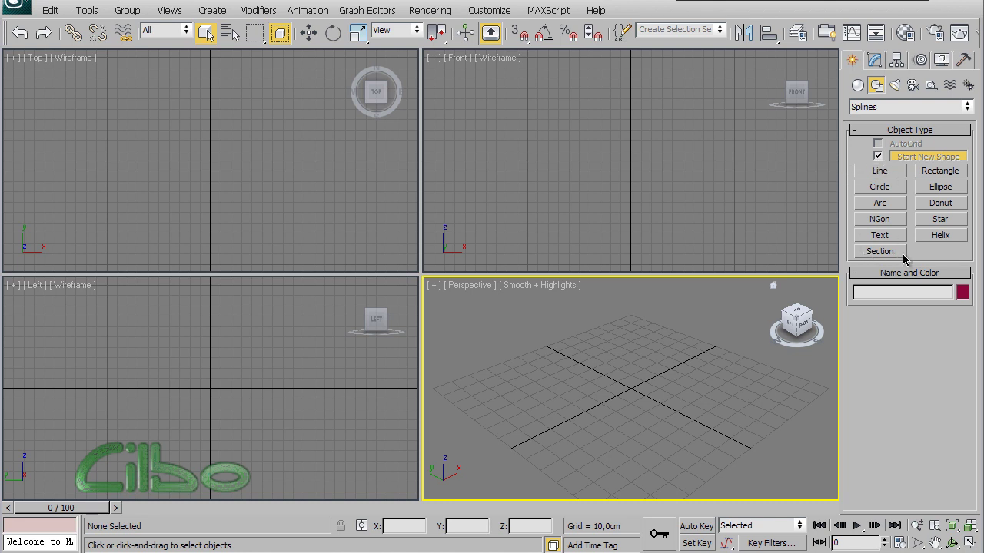
- Choose the Line spline tool and maximize the Front viewport
{"action": "left_click", "coordinate": [879, 171]}
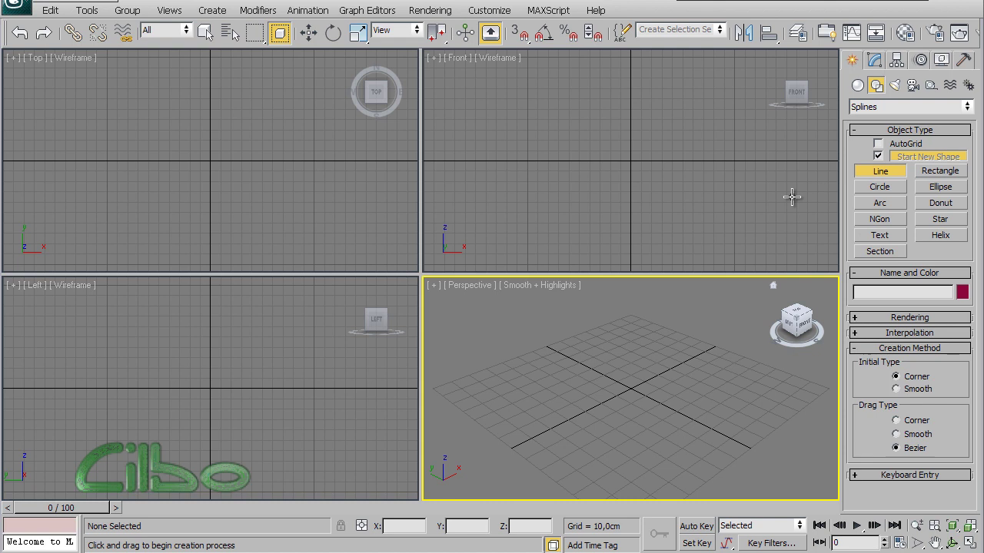
{"action": "left_click", "coordinate": [734, 200]}
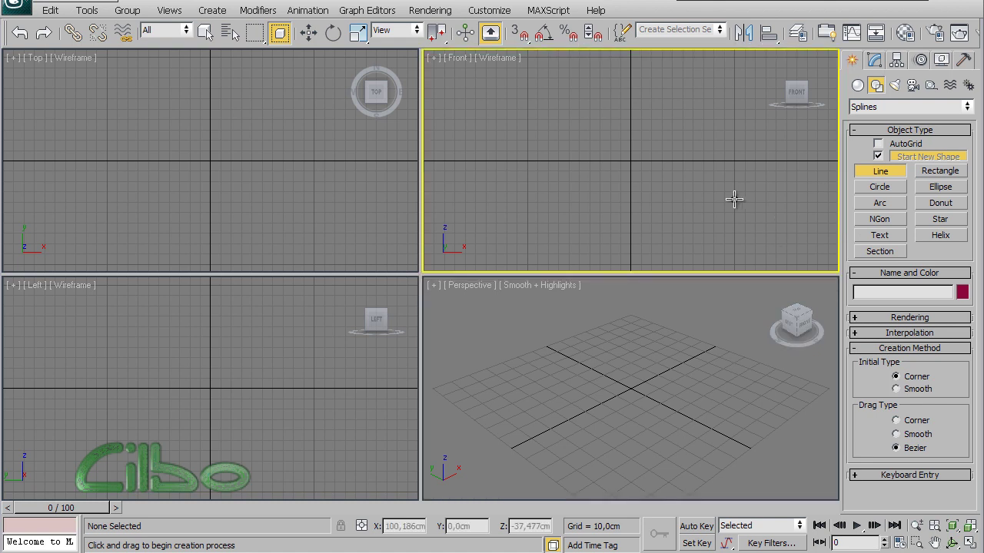
{"action": "key", "text": "alt+w"}
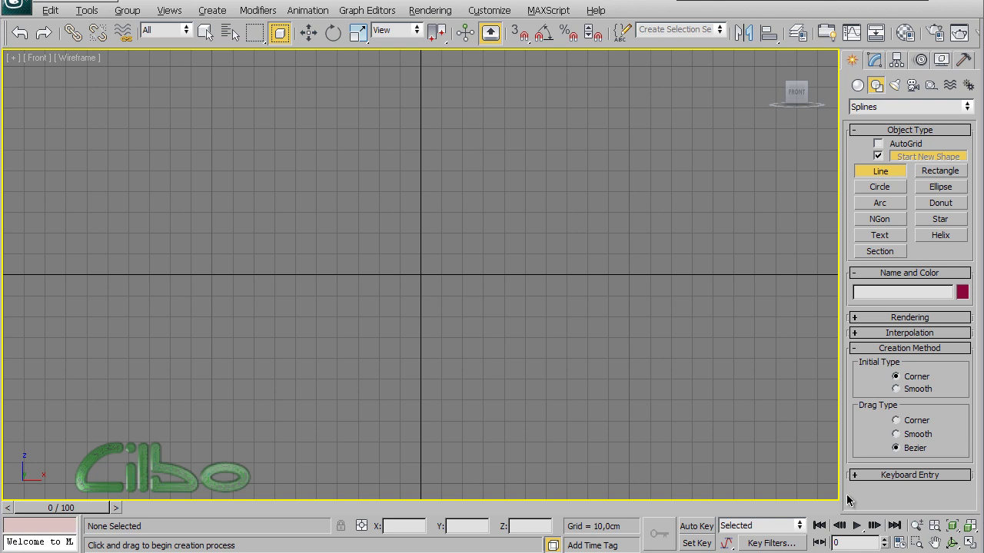
- Turn off Enable In Viewport in the line's Rendering options
{"action": "left_click", "coordinate": [921, 318]}
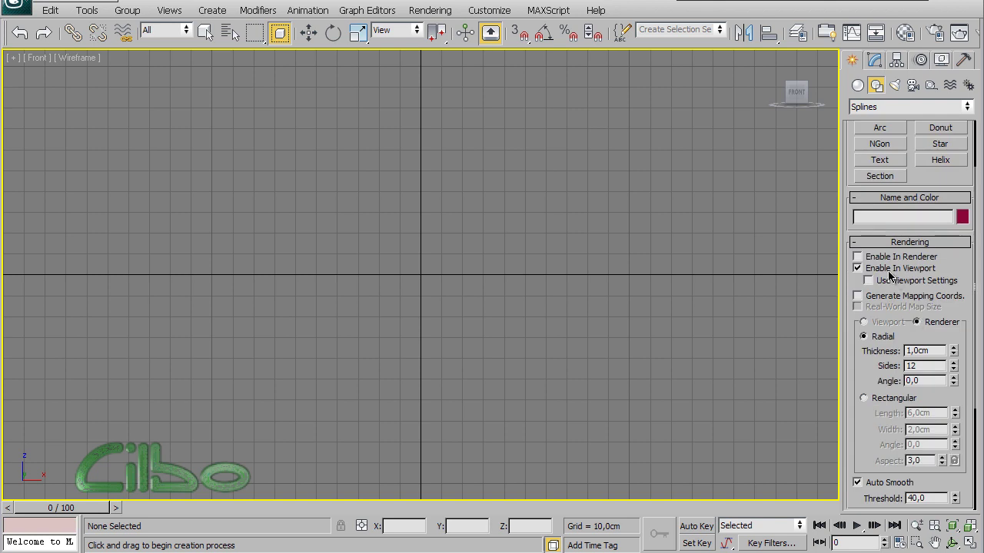
{"action": "left_click", "coordinate": [858, 269]}
{"action": "left_click", "coordinate": [860, 243]}
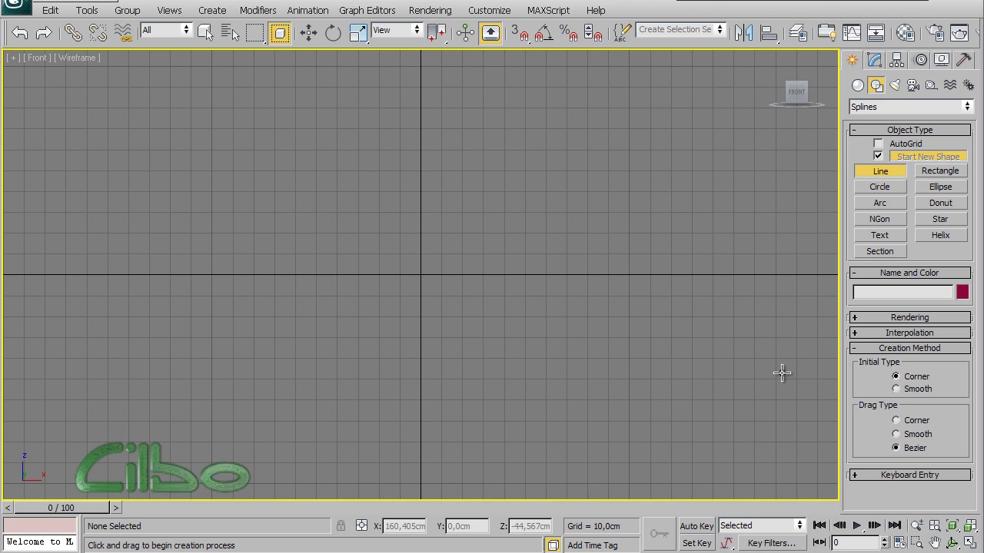
- Draw Line01 as a closed four-cornered shape, then set Initial Type to Smooth
{"action": "left_click", "coordinate": [234, 126]}
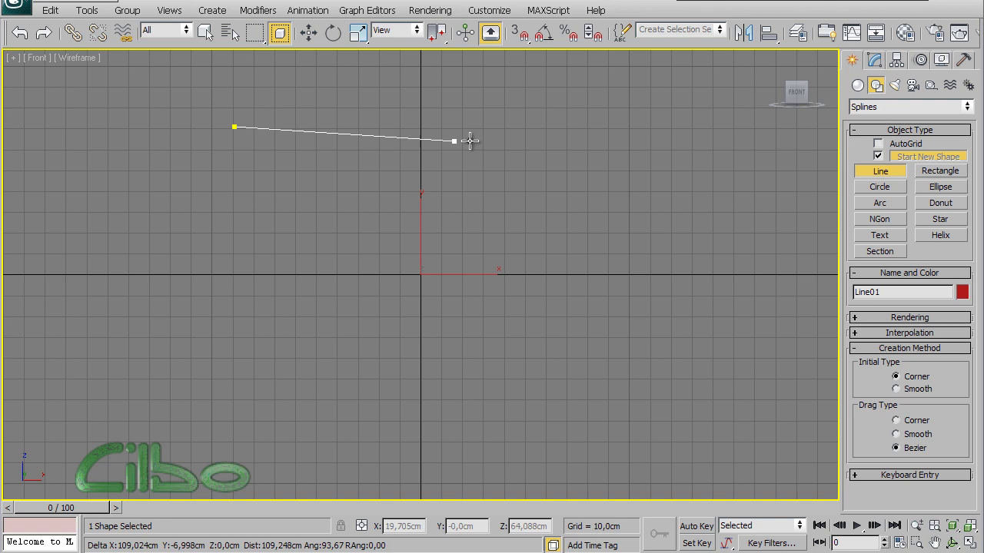
{"action": "left_click", "coordinate": [627, 126]}
{"action": "left_click", "coordinate": [630, 352]}
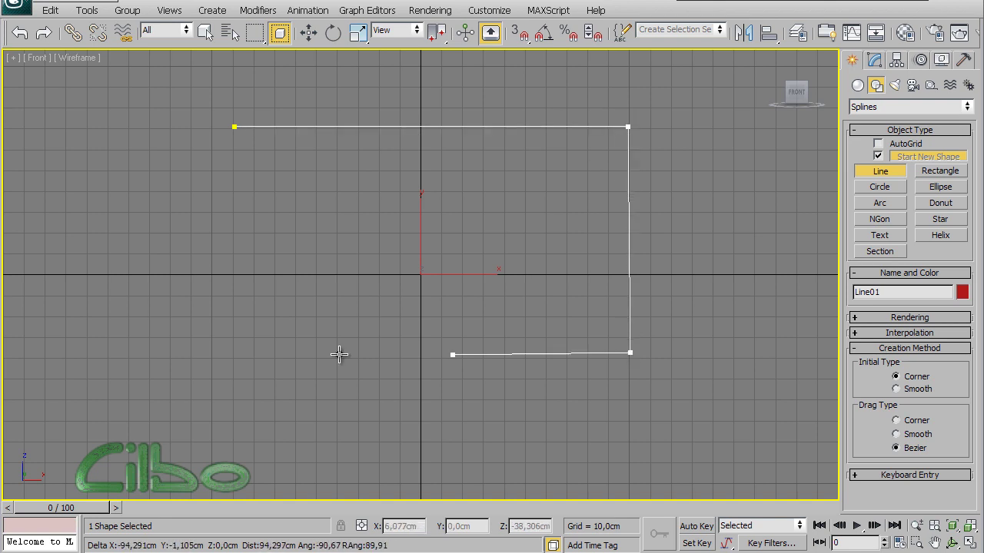
{"action": "left_click", "coordinate": [206, 352]}
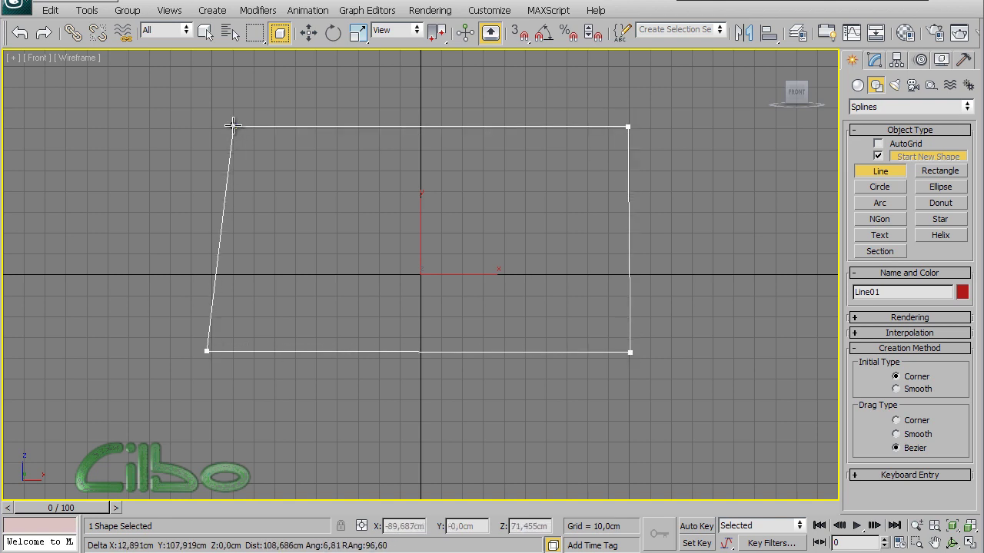
{"action": "left_click", "coordinate": [234, 126]}
{"action": "left_click", "coordinate": [465, 363]}
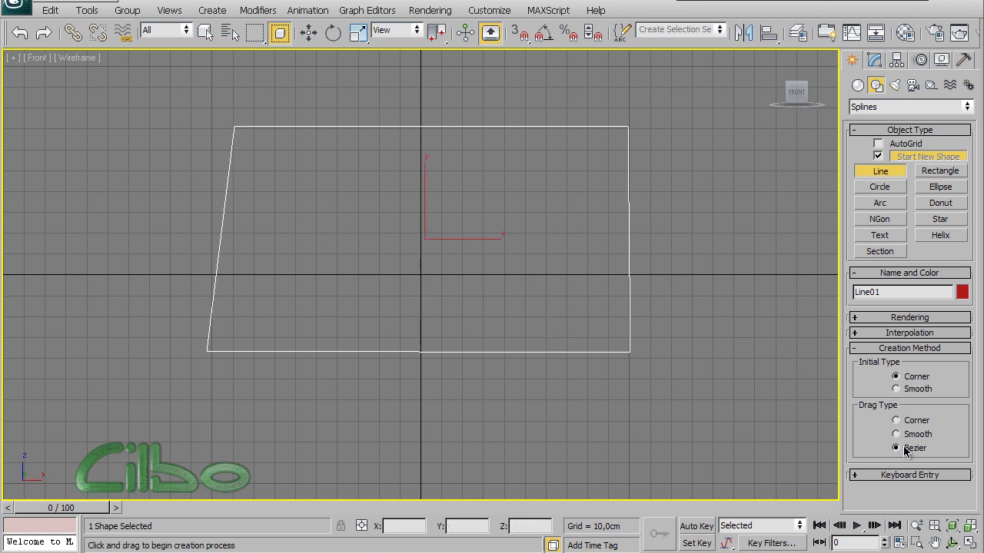
{"action": "left_click", "coordinate": [898, 390]}
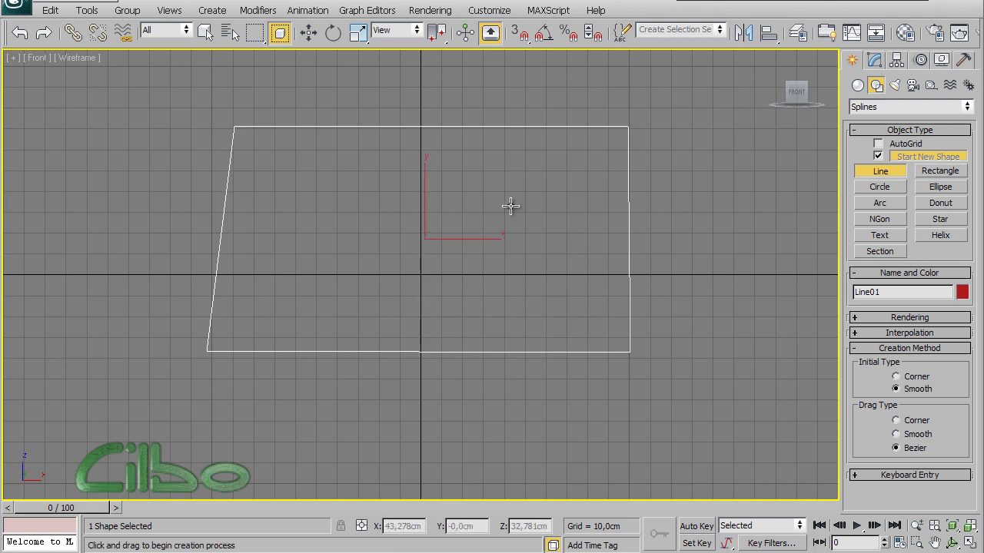
- Draw Line02, a closed smooth curve through five points surrounding Line01
{"action": "left_click", "coordinate": [219, 103]}
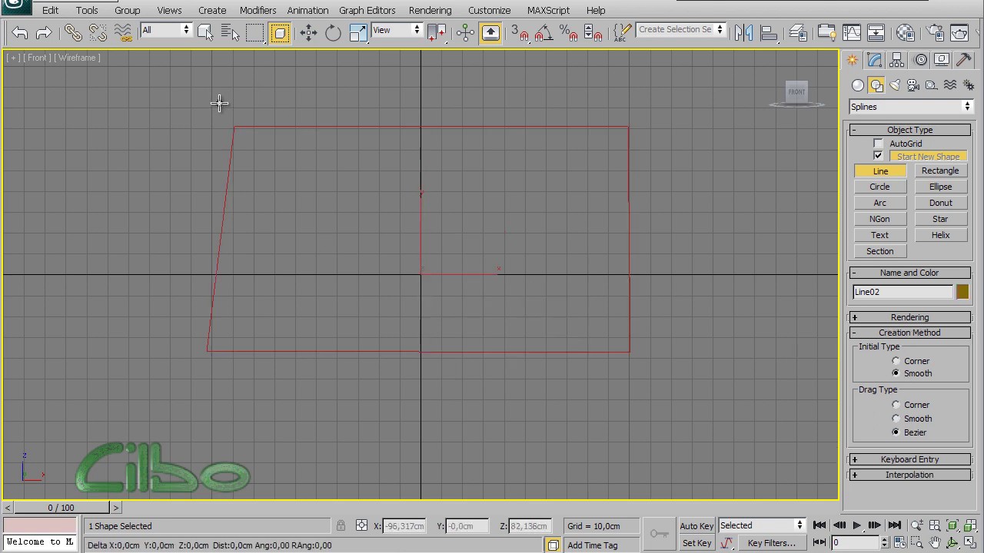
{"action": "left_click", "coordinate": [641, 102]}
{"action": "left_click", "coordinate": [660, 352]}
{"action": "left_click", "coordinate": [641, 373]}
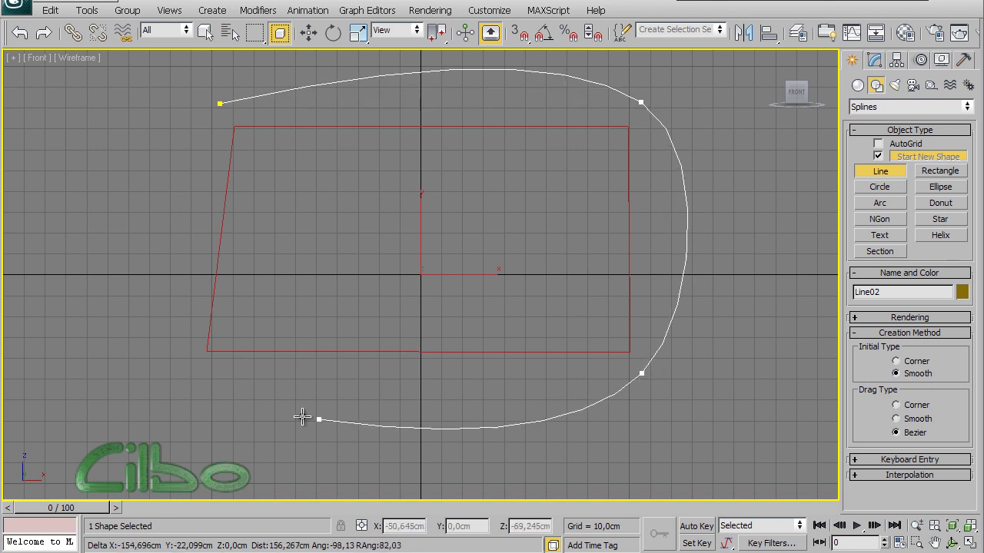
{"action": "left_click", "coordinate": [187, 373]}
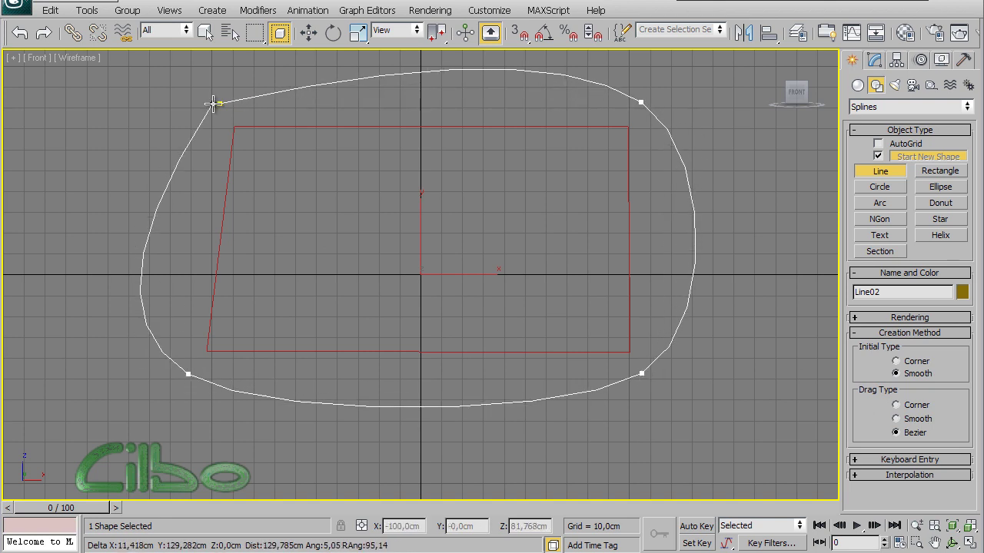
{"action": "left_click", "coordinate": [219, 103]}
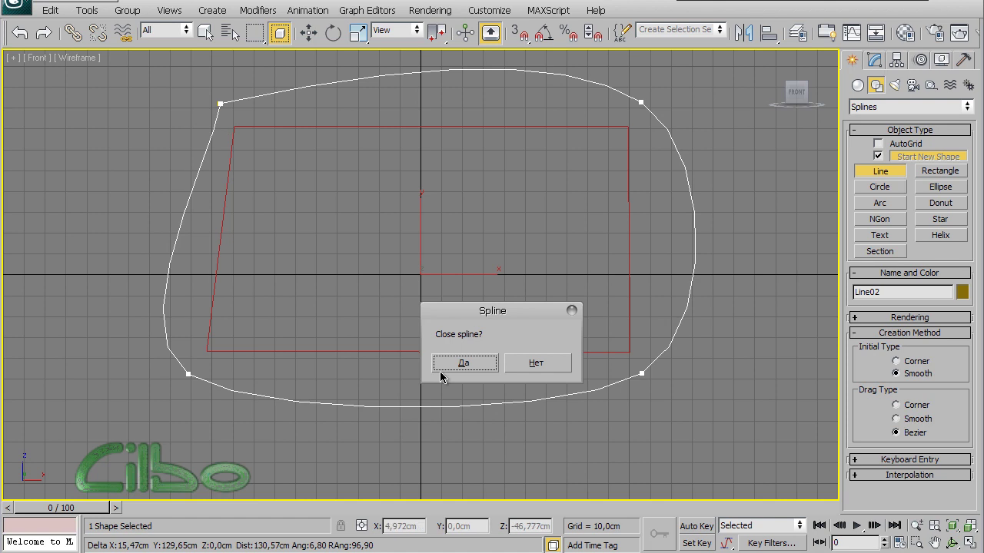
{"action": "left_click", "coordinate": [465, 361]}
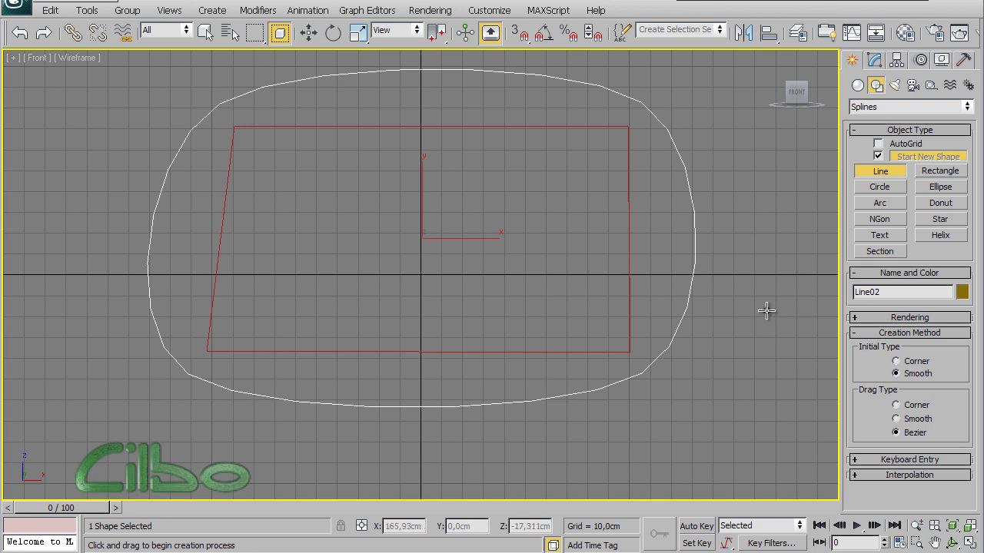
- Set Initial Type back to Corner, zoom out, and place Line03's first point above both shapes
{"action": "left_click", "coordinate": [894, 362]}
{"action": "scroll", "coordinate": [607, 292], "scroll_direction": "down", "scroll_amount": 1}
{"action": "scroll", "coordinate": [608, 304], "scroll_direction": "down", "scroll_amount": 2}
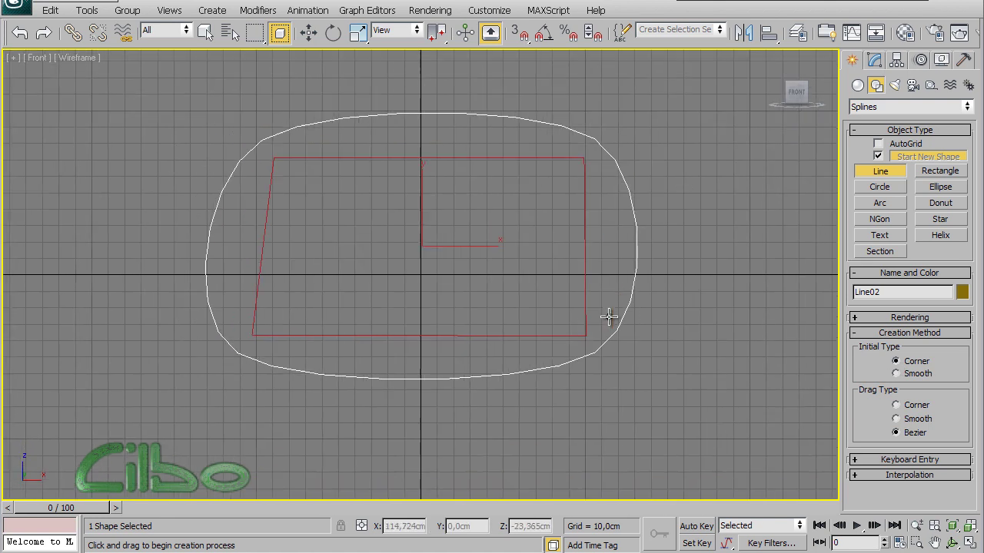
{"action": "scroll", "coordinate": [608, 315], "scroll_direction": "down", "scroll_amount": 1}
{"action": "middle_click_drag", "start_coordinate": [680, 278], "coordinate": [682, 300]}
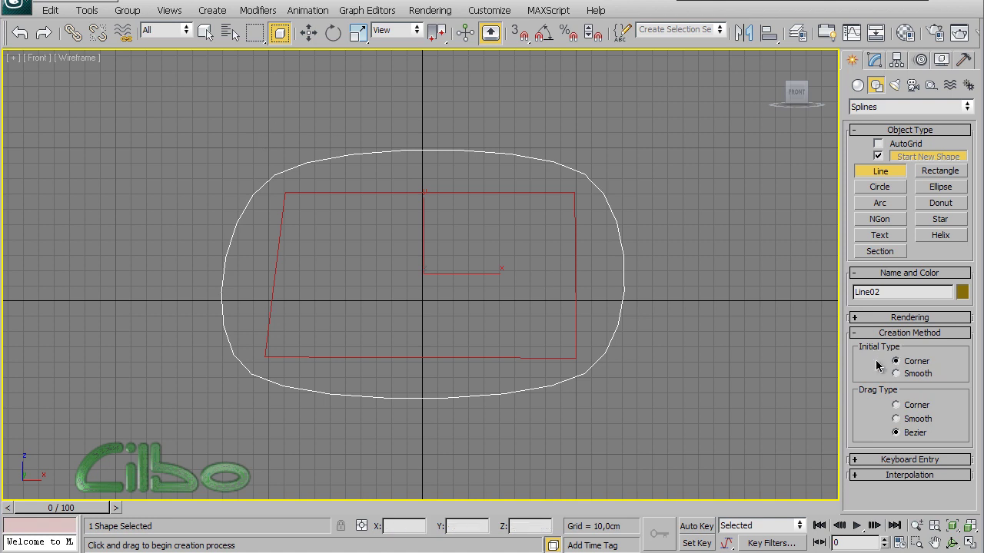
{"action": "left_click", "coordinate": [265, 126]}
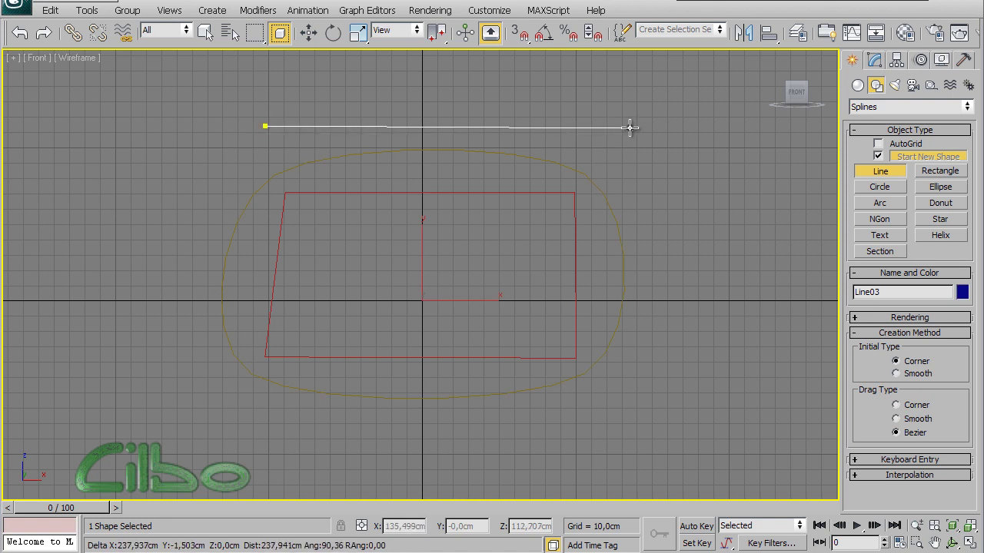
- Continue Line03 with curved Bezier vertices around both shapes and close it at its start
{"action": "left_click_drag", "start_coordinate": [629, 128], "coordinate": [667, 224]}
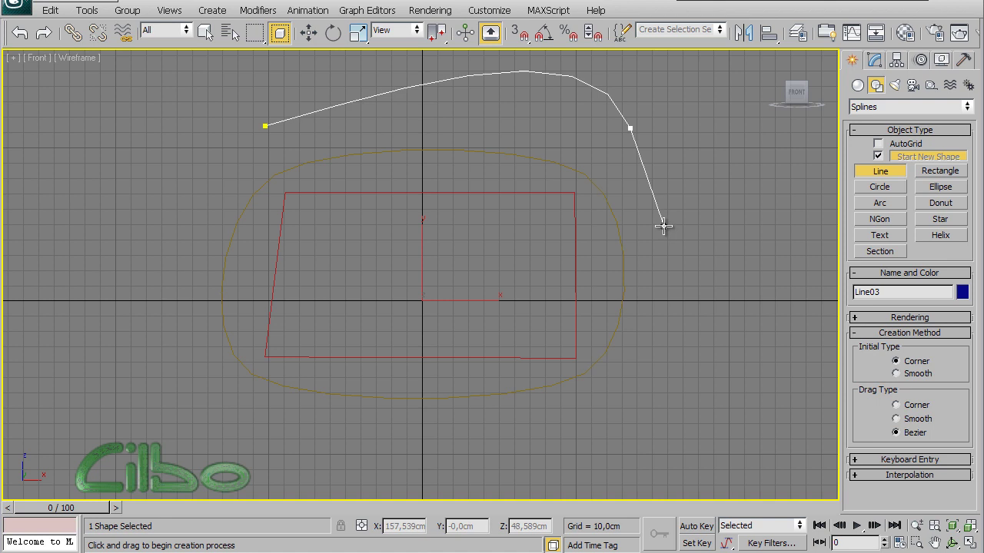
{"action": "left_click_drag", "start_coordinate": [667, 224], "coordinate": [664, 234]}
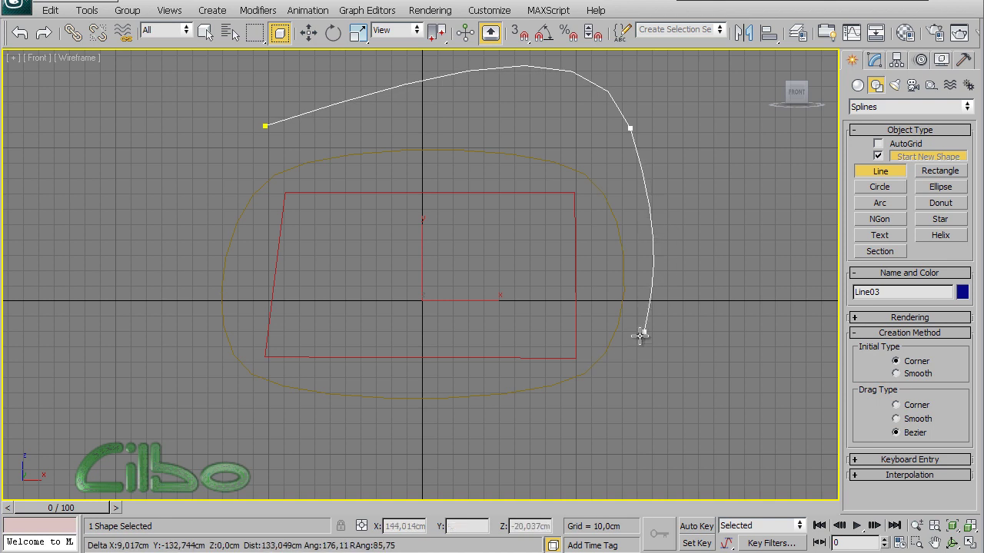
{"action": "left_click_drag", "start_coordinate": [610, 372], "coordinate": [507, 415]}
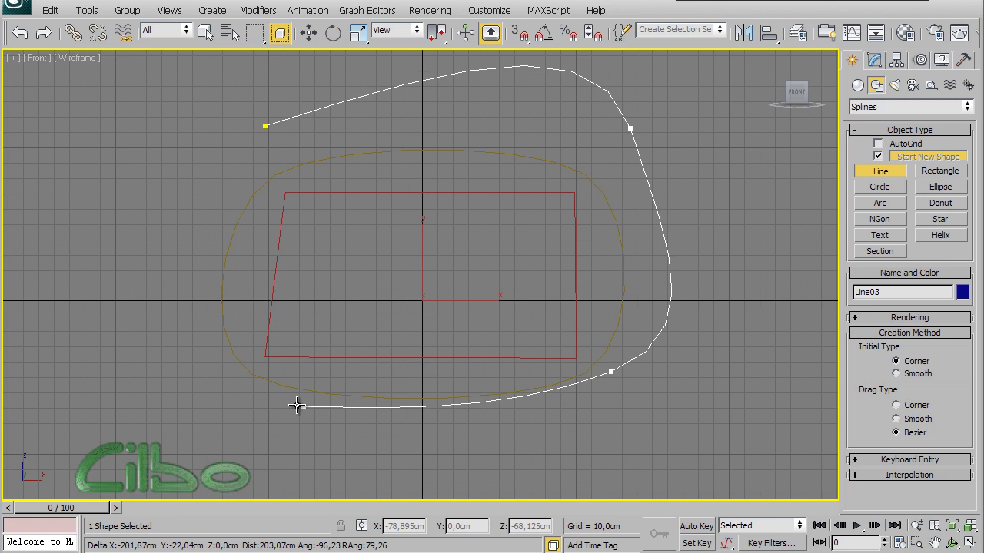
{"action": "left_click_drag", "start_coordinate": [295, 405], "coordinate": [209, 358]}
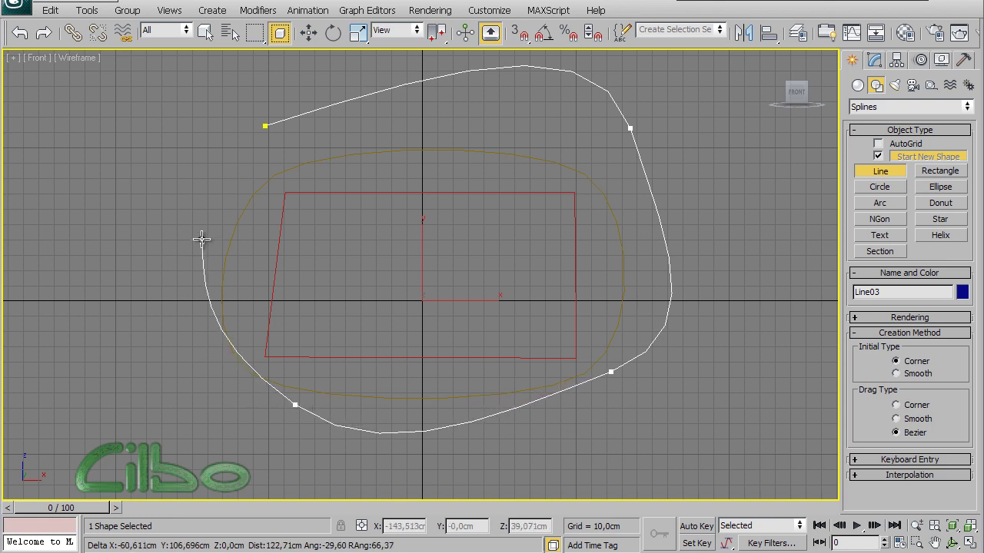
{"action": "left_click_drag", "start_coordinate": [203, 237], "coordinate": [210, 202]}
{"action": "left_click", "coordinate": [246, 150]}
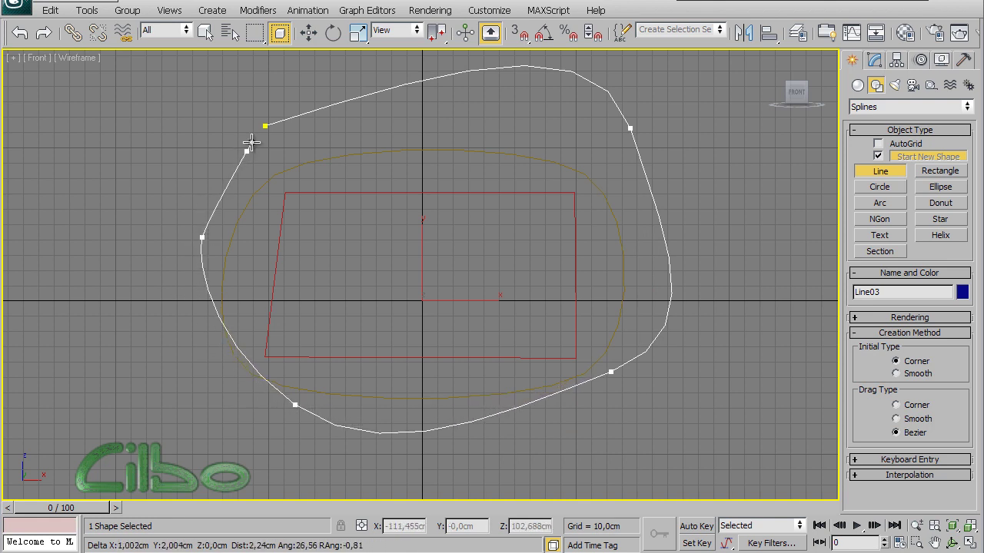
{"action": "left_click_drag", "start_coordinate": [264, 125], "coordinate": [264, 124]}
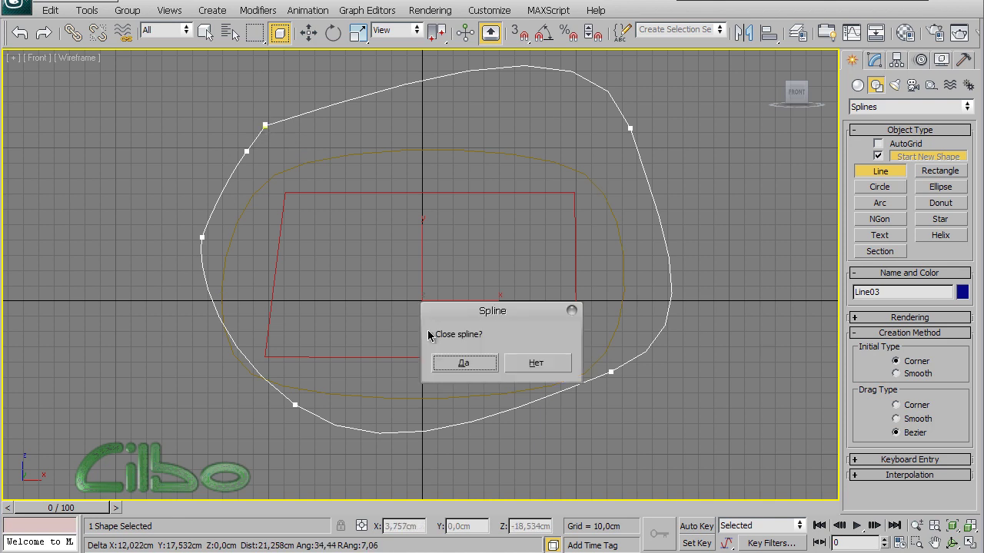
{"action": "left_click", "coordinate": [462, 370]}
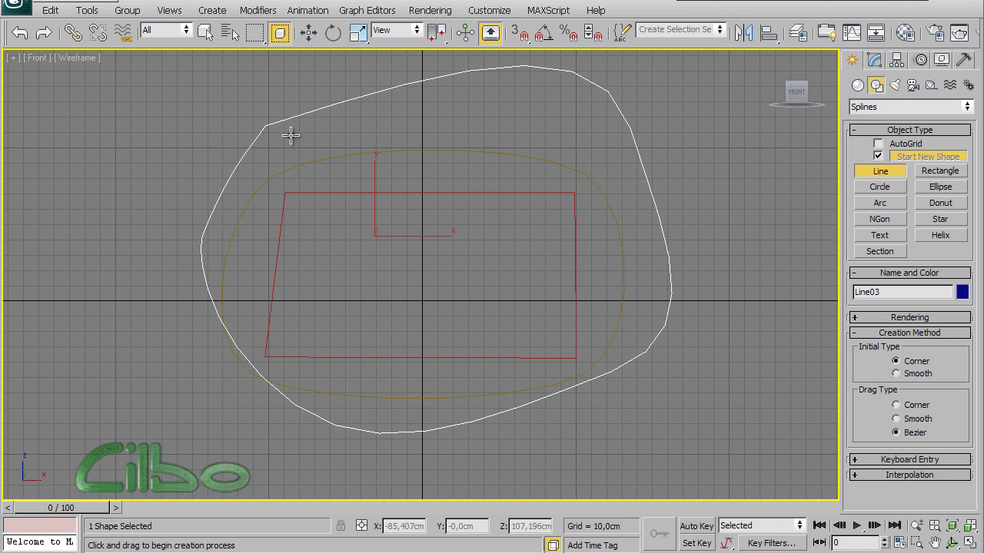
- Draw Line04, a six-vertex angular closed spline overlapping the earlier outlines
{"action": "left_click", "coordinate": [397, 123]}
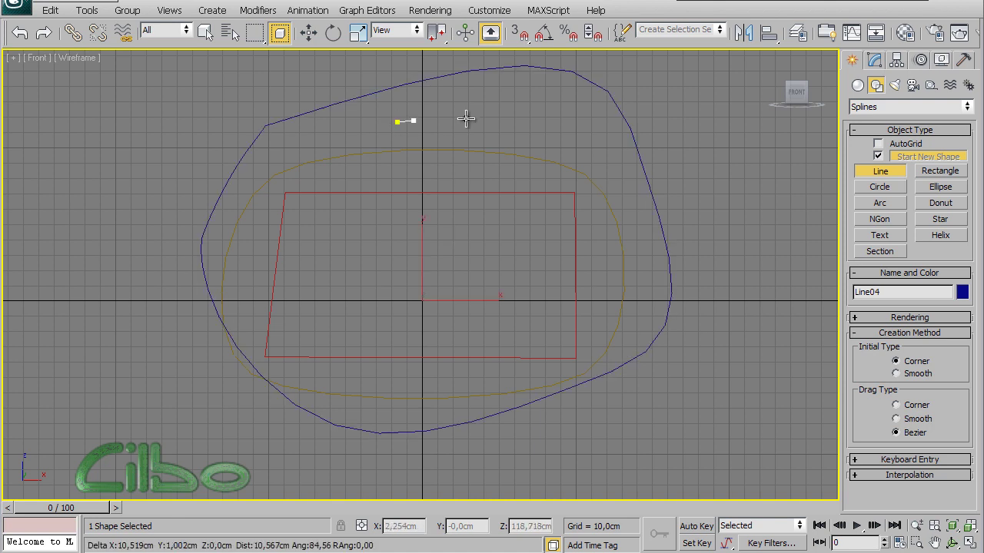
{"action": "left_click", "coordinate": [715, 120]}
{"action": "left_click", "coordinate": [736, 320]}
{"action": "left_click", "coordinate": [420, 381]}
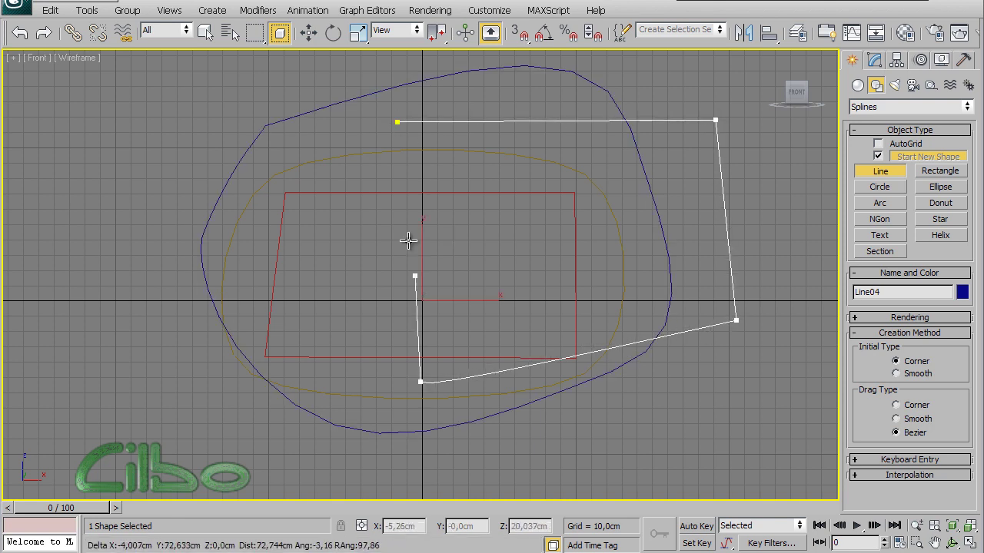
{"action": "left_click", "coordinate": [406, 205]}
{"action": "left_click", "coordinate": [385, 140]}
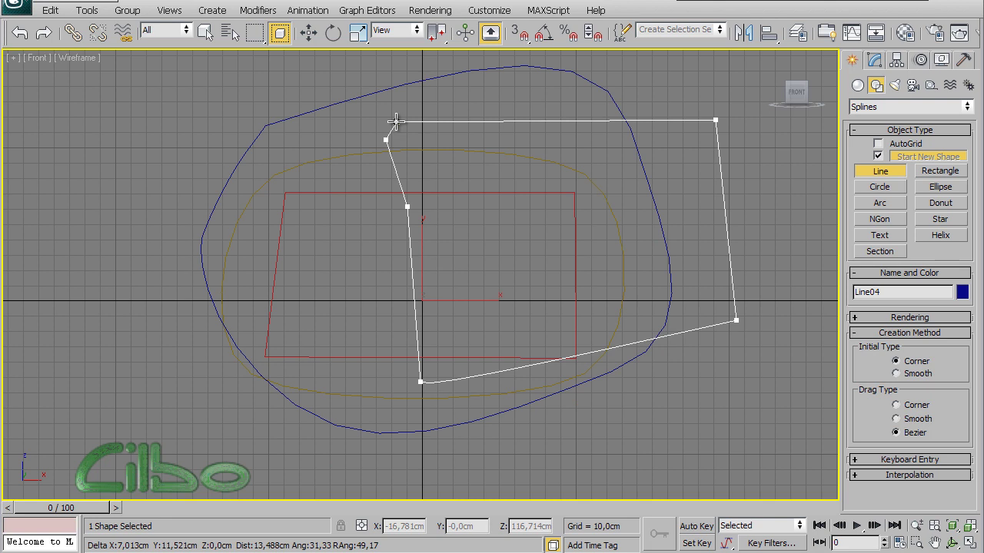
{"action": "left_click", "coordinate": [397, 123]}
{"action": "left_click", "coordinate": [463, 365]}
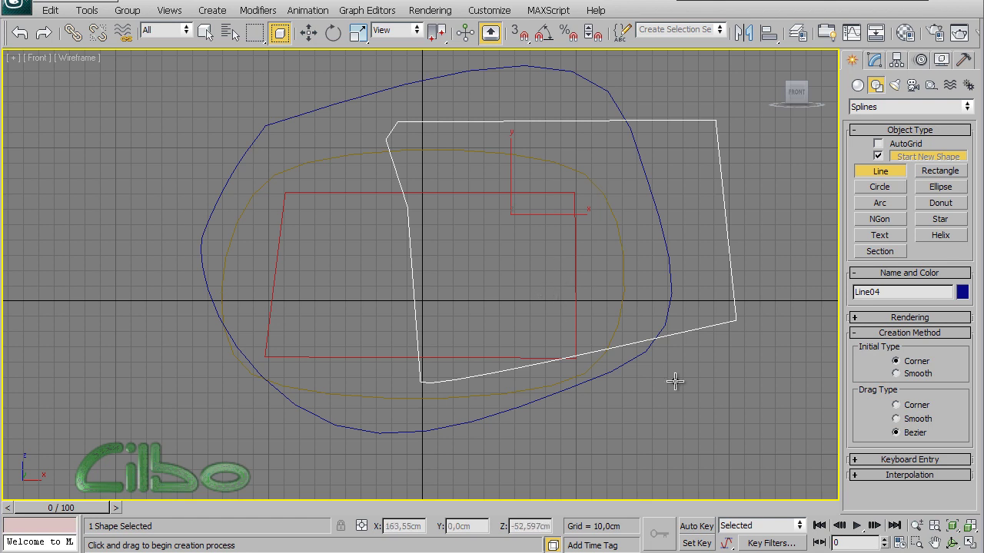
- Delete all four splines and make the Perspective viewport active in the four-view layout
{"action": "right_click", "coordinate": [701, 364]}
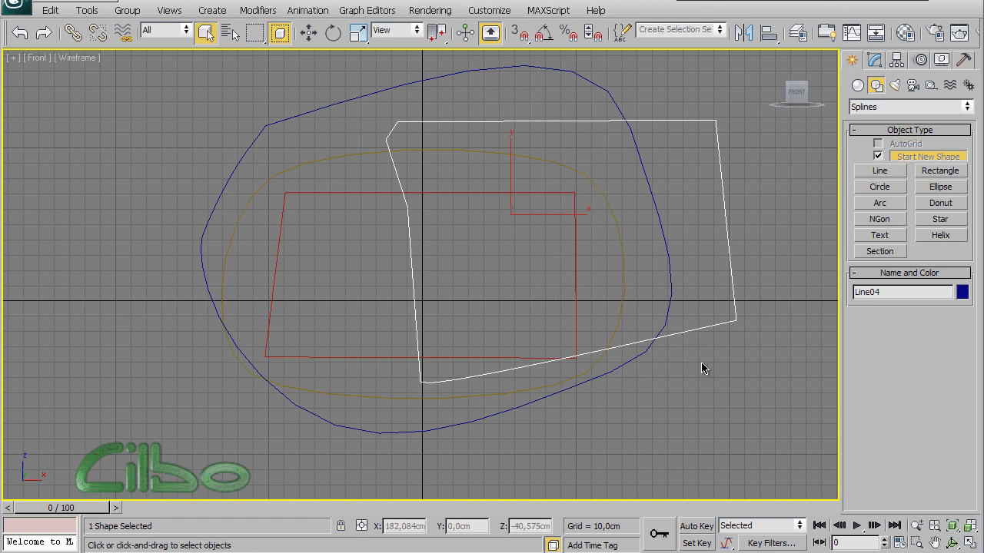
{"action": "scroll", "coordinate": [701, 357], "scroll_direction": "down", "scroll_amount": 2}
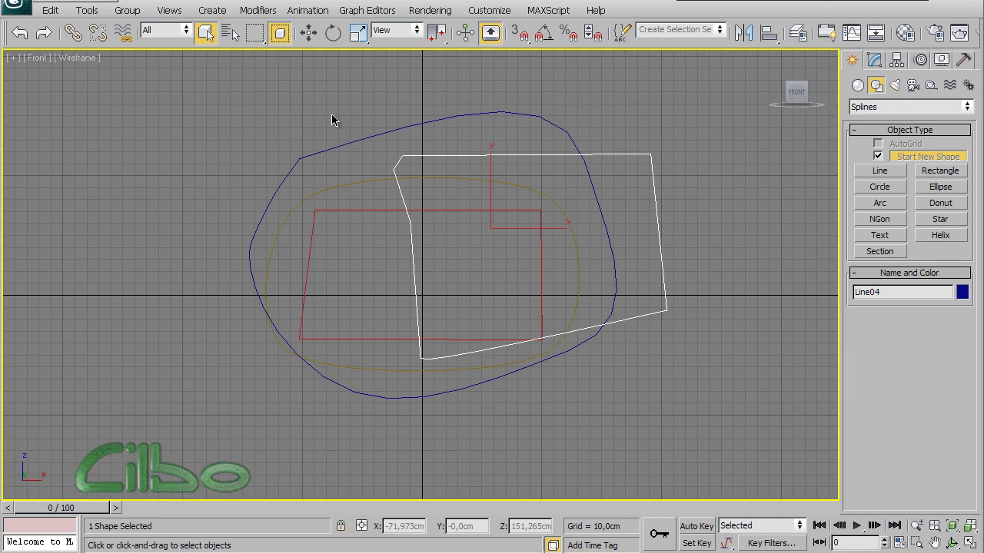
{"action": "mouse_move", "coordinate": [129, 96]}
{"action": "left_mouse_down"}
{"action": "mouse_move", "coordinate": [717, 362]}
{"action": "mouse_move", "coordinate": [774, 458]}
{"action": "left_mouse_up"}
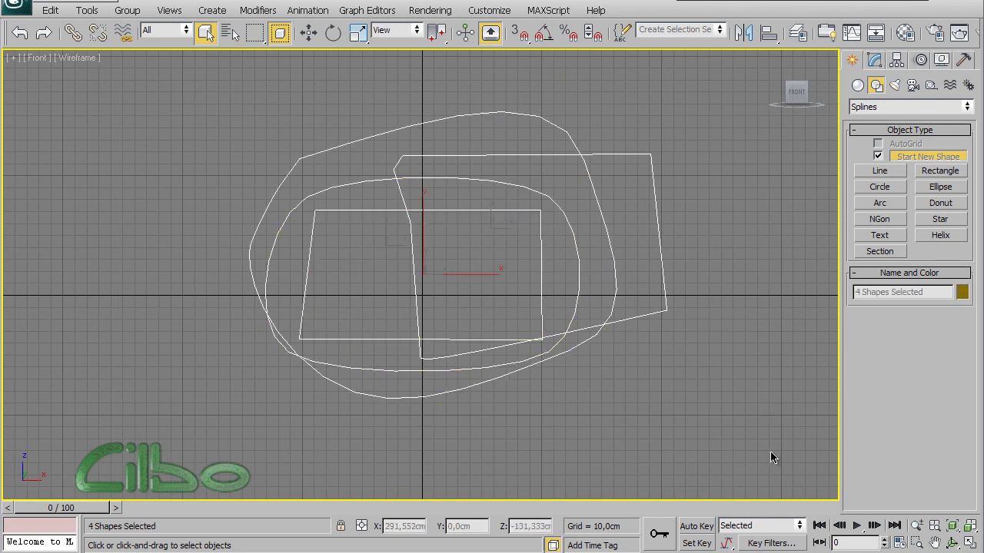
{"action": "key", "text": "Delete"}
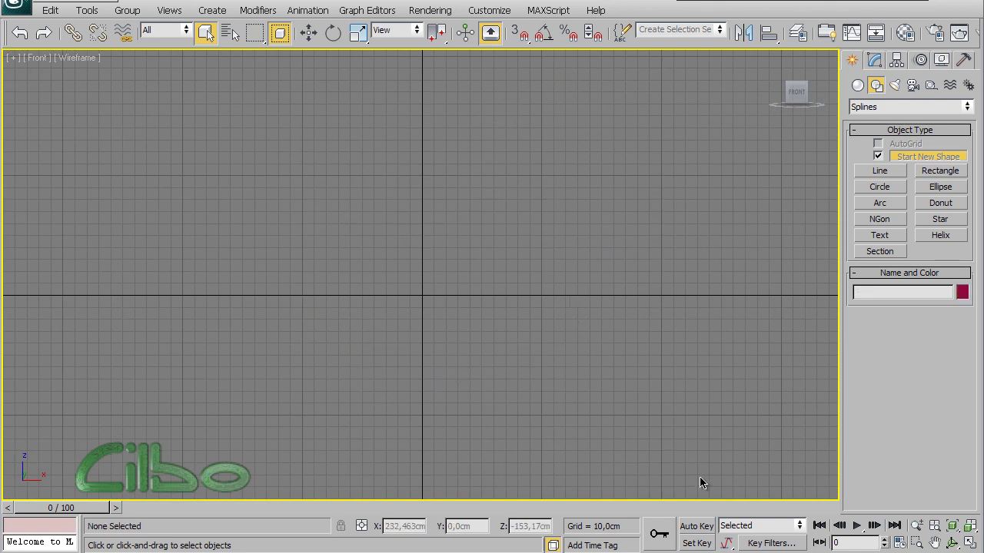
{"action": "key", "text": "alt+w"}
{"action": "left_click", "coordinate": [577, 399]}
- Maximize Perspective, pick Line, and open Keyboard Entry with X, Y and Z at 0
{"action": "key", "text": "alt+w"}
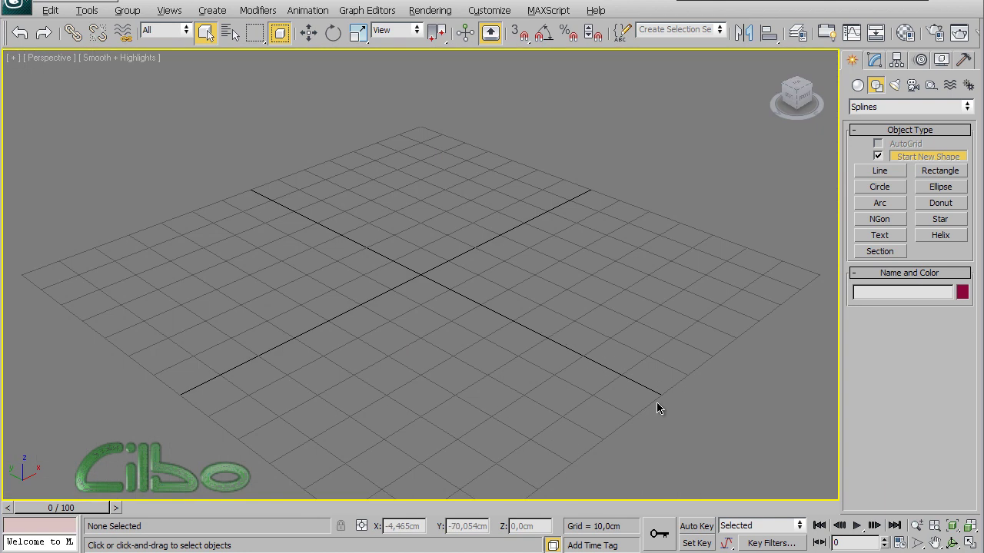
{"action": "left_click", "coordinate": [884, 170]}
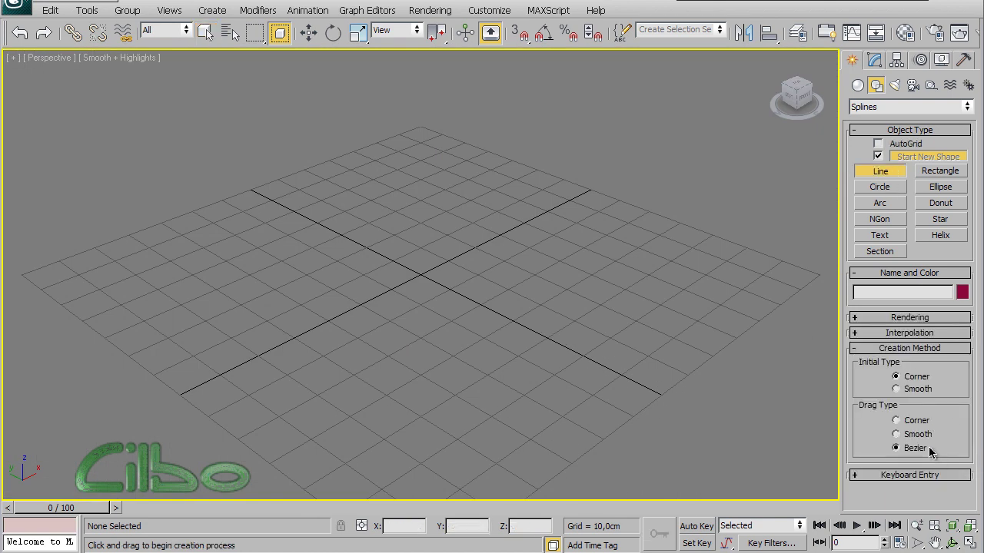
{"action": "left_click", "coordinate": [881, 477]}
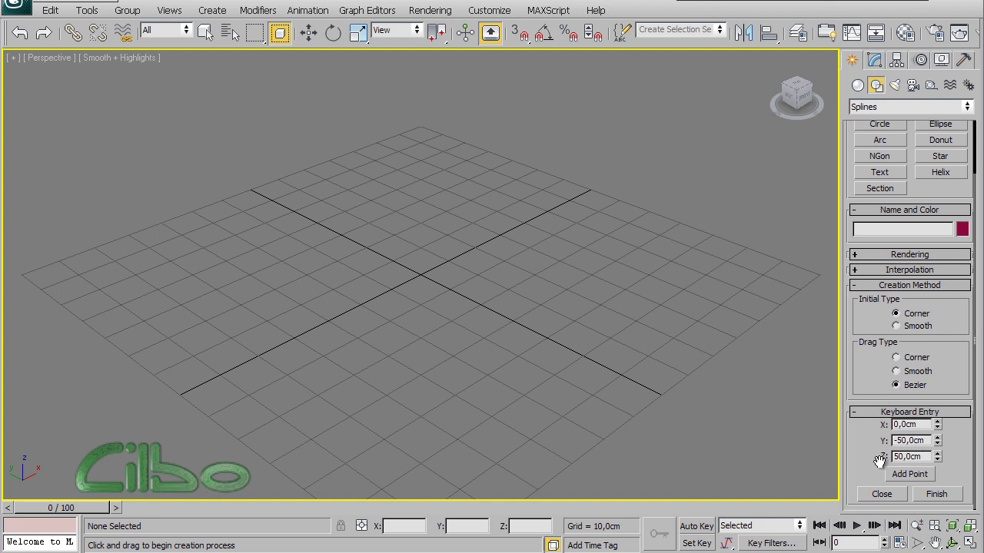
{"action": "right_click", "coordinate": [937, 444]}
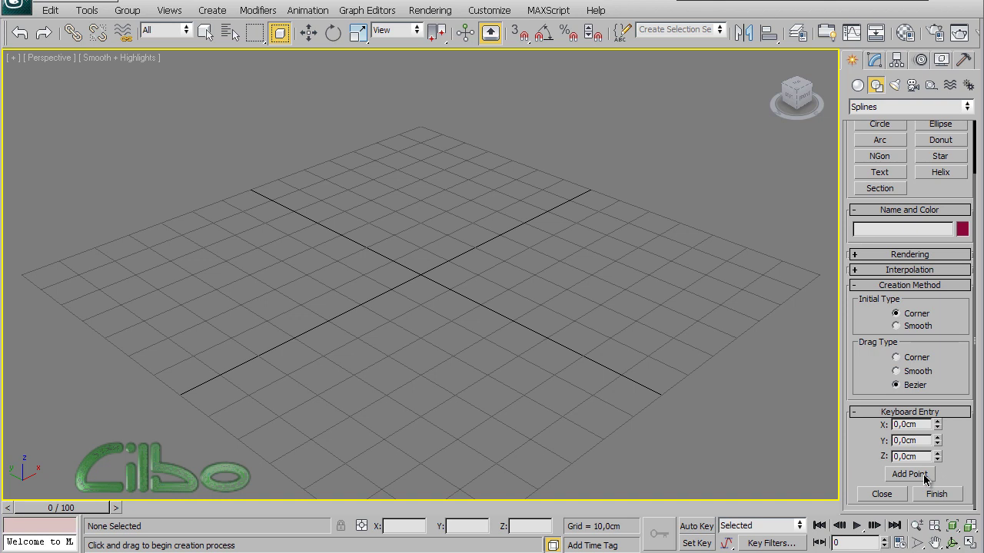
- Add Line01 points at the origin and X 50, and enable its viewport rendering as a tube
{"action": "left_click", "coordinate": [909, 474]}
{"action": "type", "text": "50"}
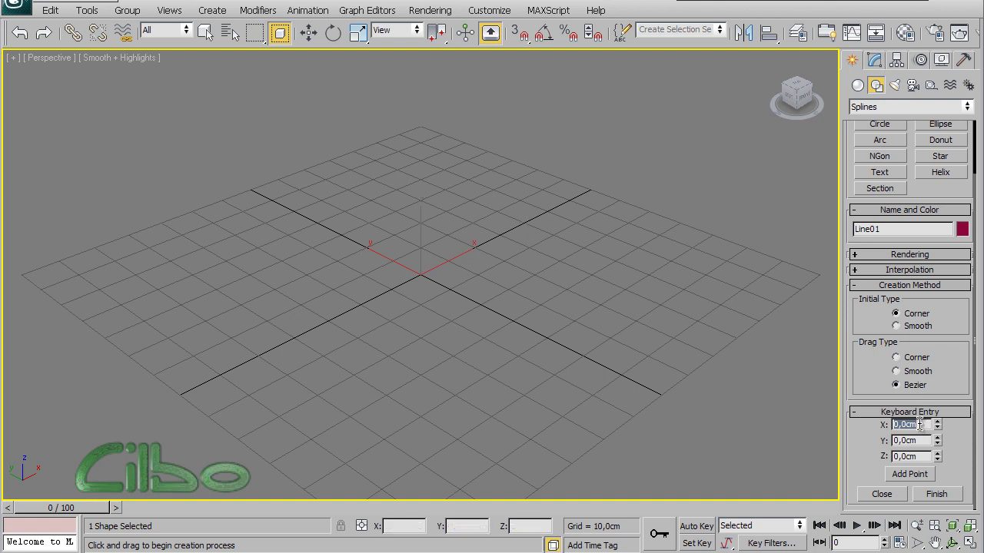
{"action": "left_click", "coordinate": [909, 474]}
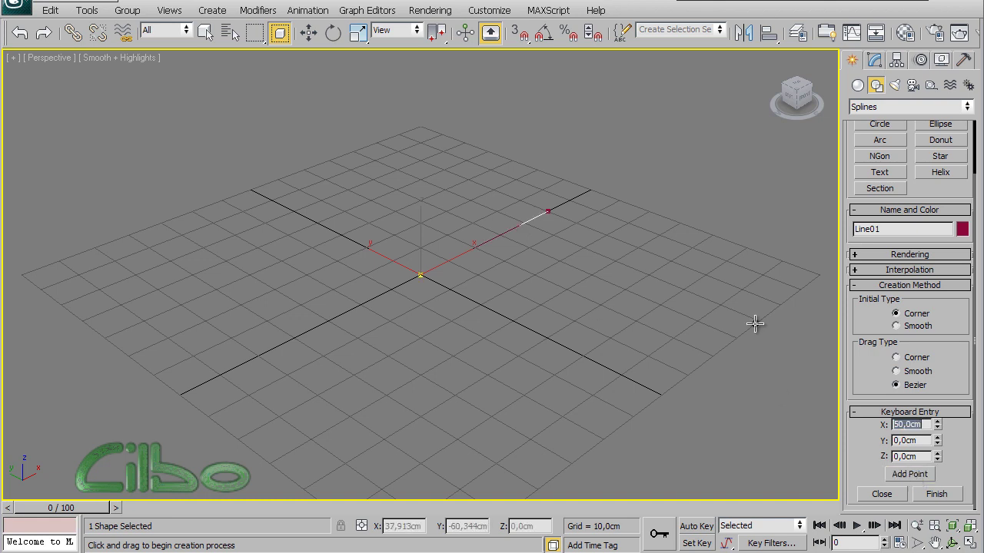
{"action": "left_click", "coordinate": [871, 256]}
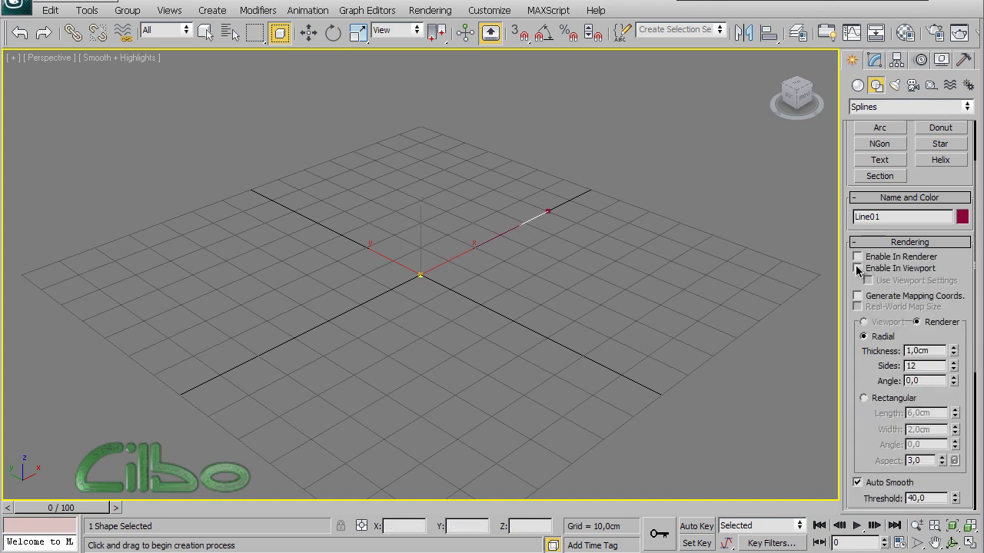
{"action": "left_click", "coordinate": [857, 268]}
{"action": "left_click", "coordinate": [881, 243]}
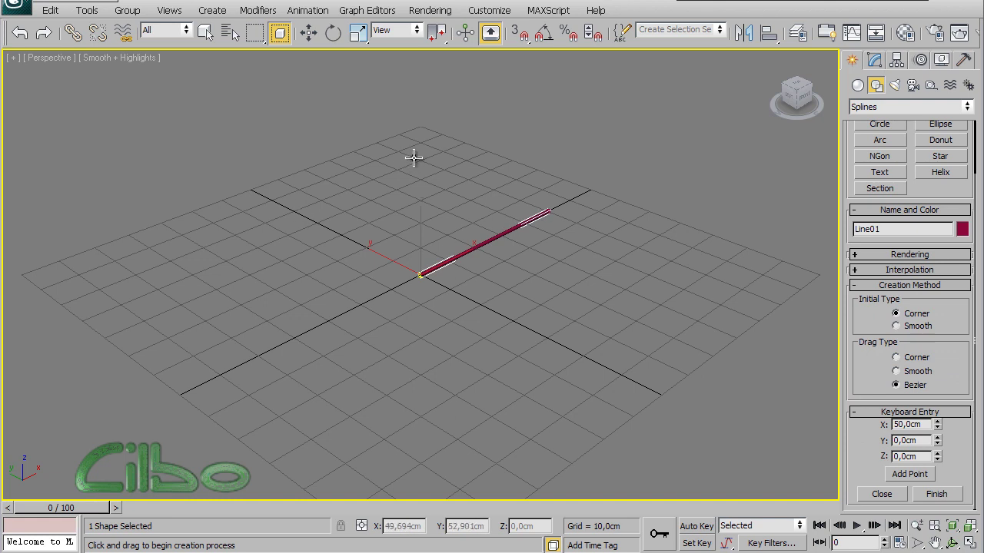
- Add a third point at X 50, Y 50 and select the Z field for editing
{"action": "left_click", "coordinate": [918, 440]}
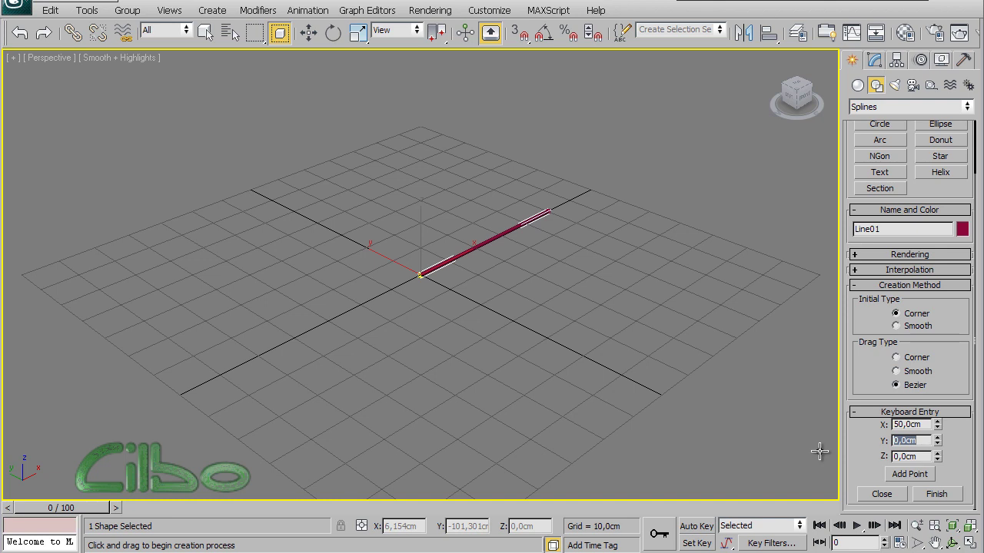
{"action": "type", "text": "50"}
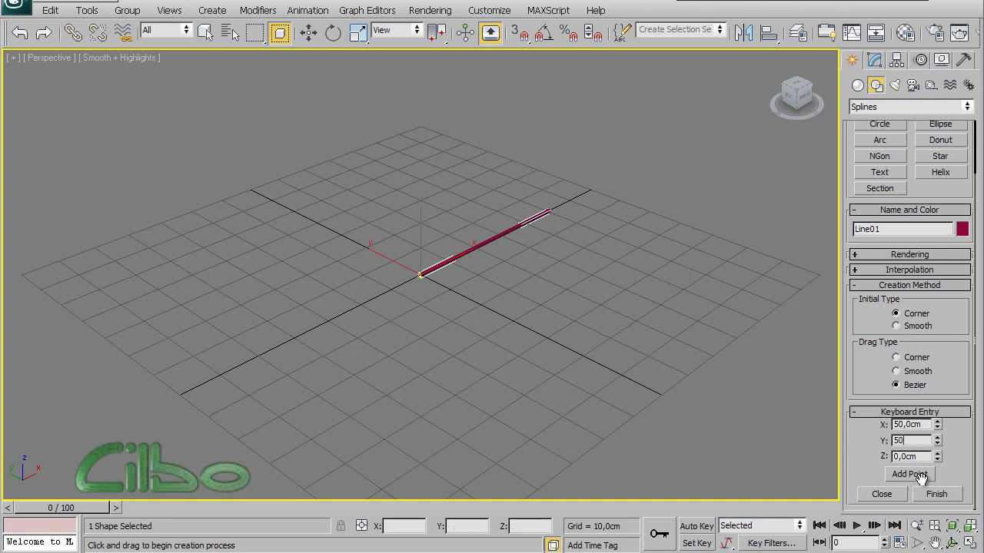
{"action": "left_click", "coordinate": [911, 476]}
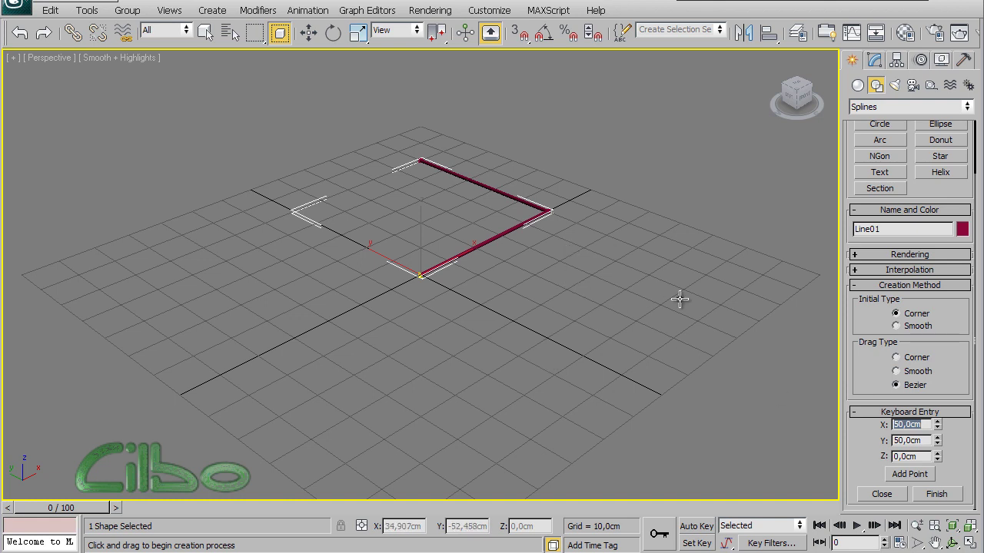
{"action": "left_click", "coordinate": [925, 456]}
{"action": "type", "text": "50"}
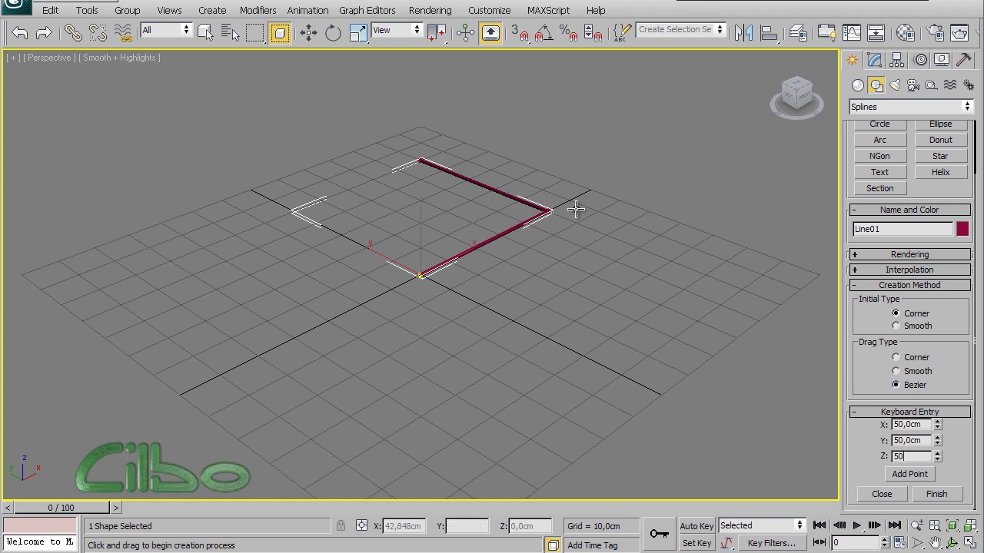
- Add a point 50 cm straight up at Z 50cm, then orbit the Perspective view to inspect Line01
{"action": "left_click", "coordinate": [913, 475]}
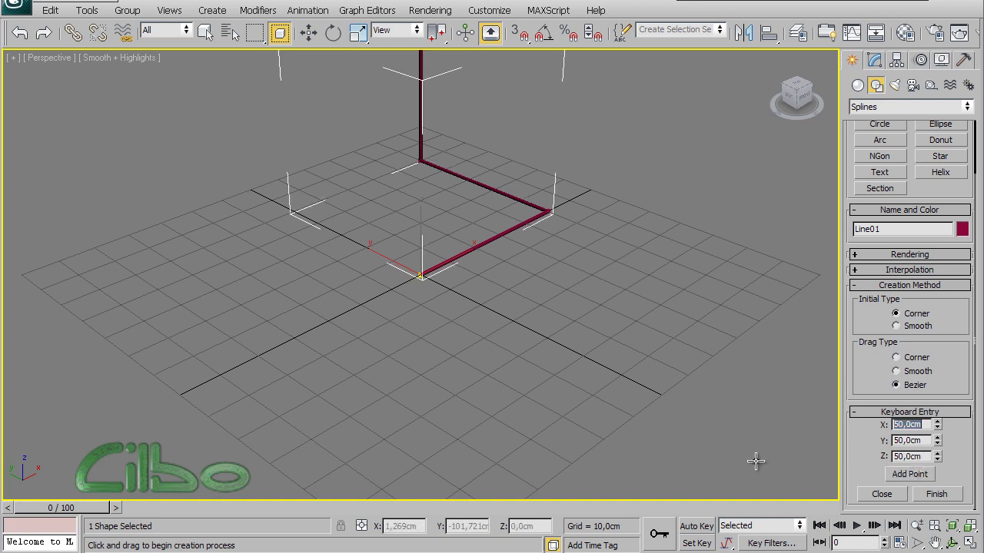
{"action": "mouse_move", "coordinate": [542, 395]}
{"action": "middle_mouse_down"}
{"action": "mouse_move", "coordinate": [545, 461]}
{"action": "mouse_move", "coordinate": [556, 478]}
{"action": "middle_mouse_up"}
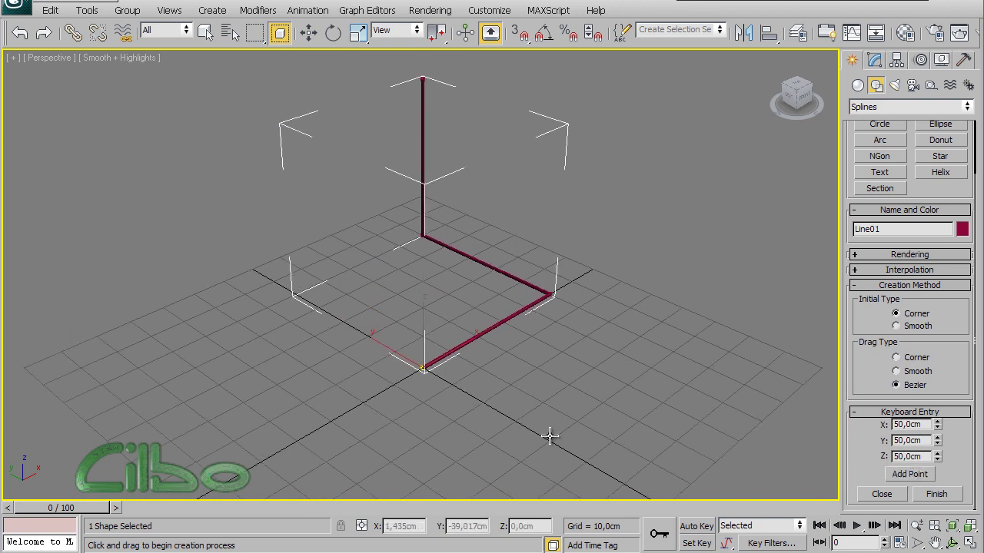
{"action": "mouse_move", "coordinate": [549, 436]}
{"action": "middle_mouse_down", "text": "alt"}
{"action": "mouse_move", "coordinate": [599, 410]}
{"action": "mouse_move", "coordinate": [591, 395]}
{"action": "mouse_move", "coordinate": [553, 395]}
{"action": "mouse_move", "coordinate": [567, 421]}
{"action": "mouse_move", "coordinate": [617, 422]}
{"action": "middle_mouse_up", "text": "alt"}
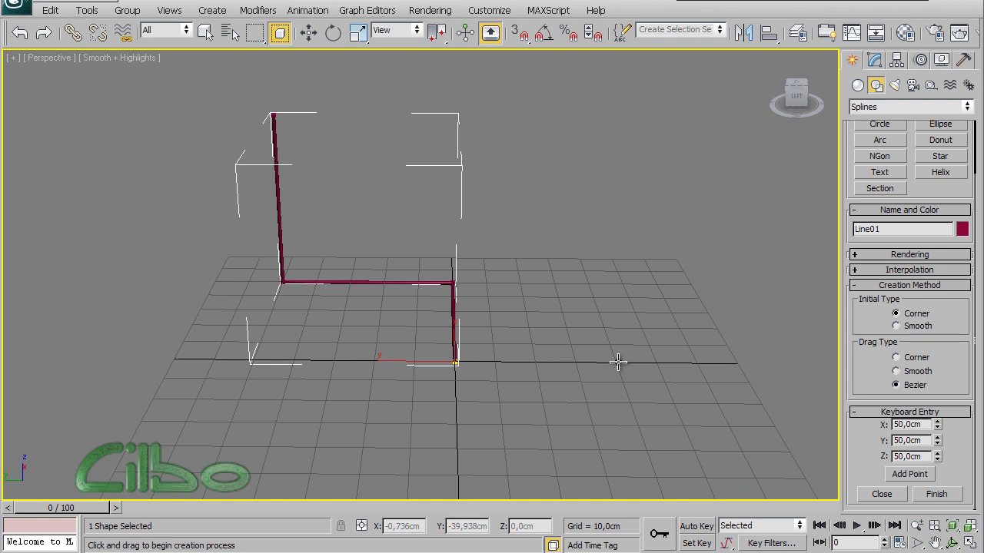
{"action": "mouse_move", "coordinate": [657, 351]}
{"action": "middle_mouse_down", "text": "alt"}
{"action": "mouse_move", "coordinate": [626, 360]}
{"action": "mouse_move", "coordinate": [583, 338]}
{"action": "mouse_move", "coordinate": [555, 345]}
{"action": "mouse_move", "coordinate": [639, 380]}
{"action": "mouse_move", "coordinate": [694, 340]}
{"action": "mouse_move", "coordinate": [592, 347]}
{"action": "middle_mouse_up", "text": "alt"}
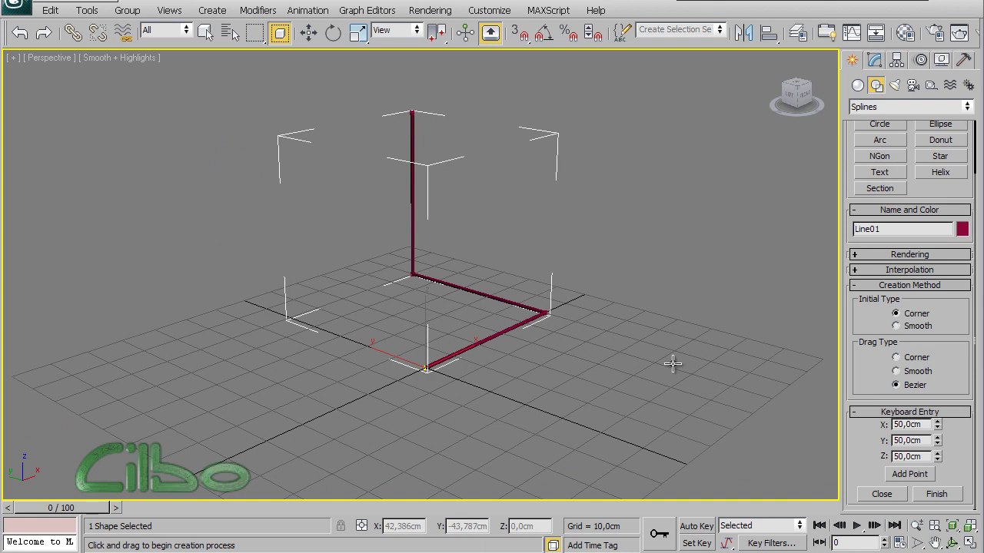
{"action": "mouse_move", "coordinate": [569, 374]}
{"action": "middle_mouse_down", "text": "alt"}
{"action": "mouse_move", "coordinate": [592, 361]}
{"action": "mouse_move", "coordinate": [540, 350]}
{"action": "mouse_move", "coordinate": [680, 320]}
{"action": "middle_mouse_up", "text": "alt"}
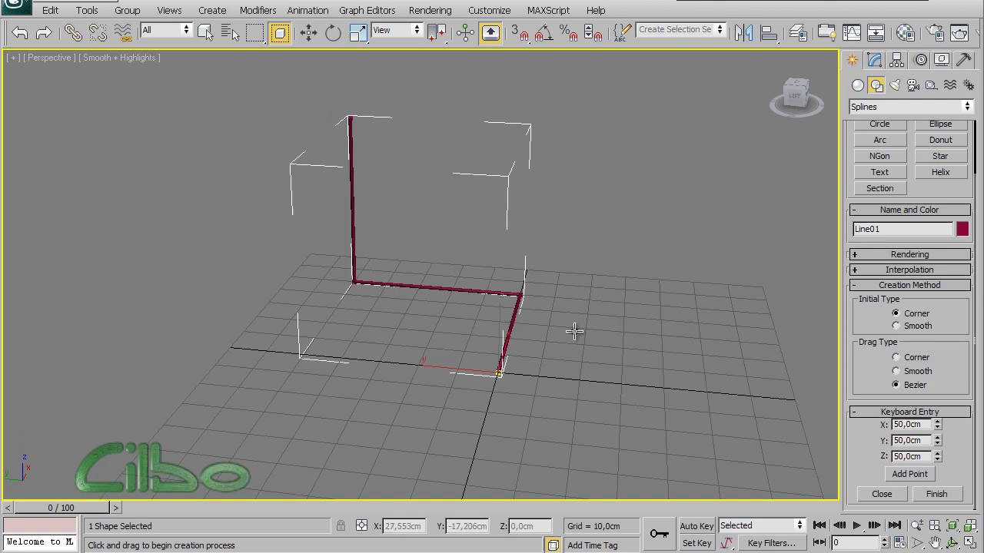
{"action": "mouse_move", "coordinate": [574, 332]}
{"action": "middle_mouse_down", "text": "alt"}
{"action": "mouse_move", "coordinate": [637, 292]}
{"action": "mouse_move", "coordinate": [659, 325]}
{"action": "mouse_move", "coordinate": [620, 347]}
{"action": "mouse_move", "coordinate": [652, 362]}
{"action": "mouse_move", "coordinate": [687, 345]}
{"action": "middle_mouse_up", "text": "alt"}
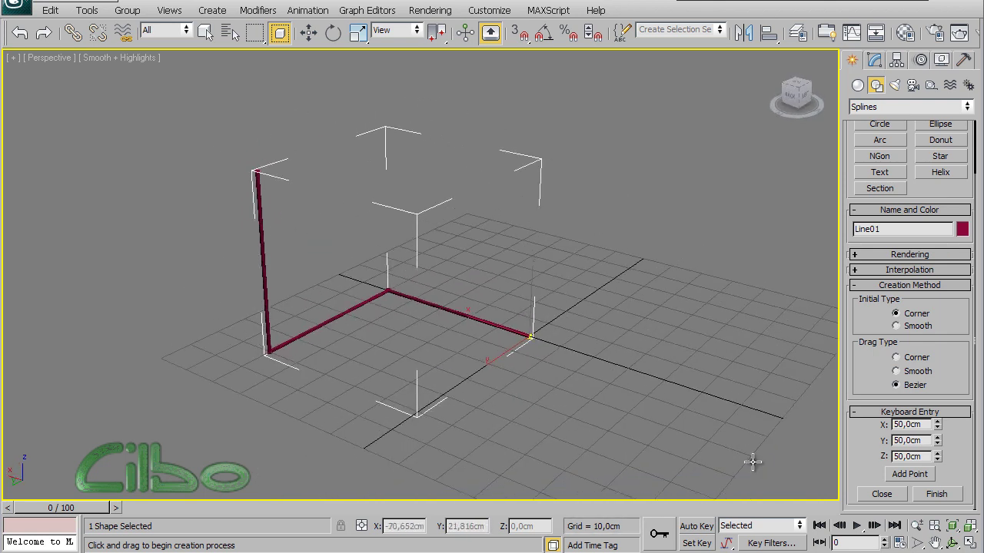
- Close Line01 with a diagonal segment back to the origin and finish the spline
{"action": "left_click", "coordinate": [882, 495]}
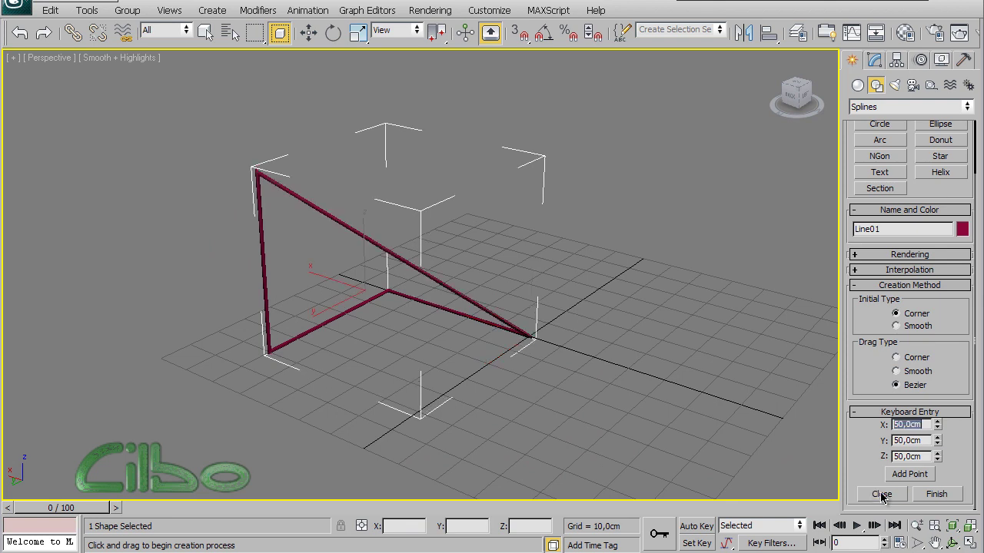
{"action": "mouse_move", "coordinate": [689, 410]}
{"action": "middle_mouse_down", "text": "alt"}
{"action": "mouse_move", "coordinate": [544, 410]}
{"action": "mouse_move", "coordinate": [641, 422]}
{"action": "mouse_move", "coordinate": [936, 498]}
{"action": "middle_mouse_up", "text": "alt"}
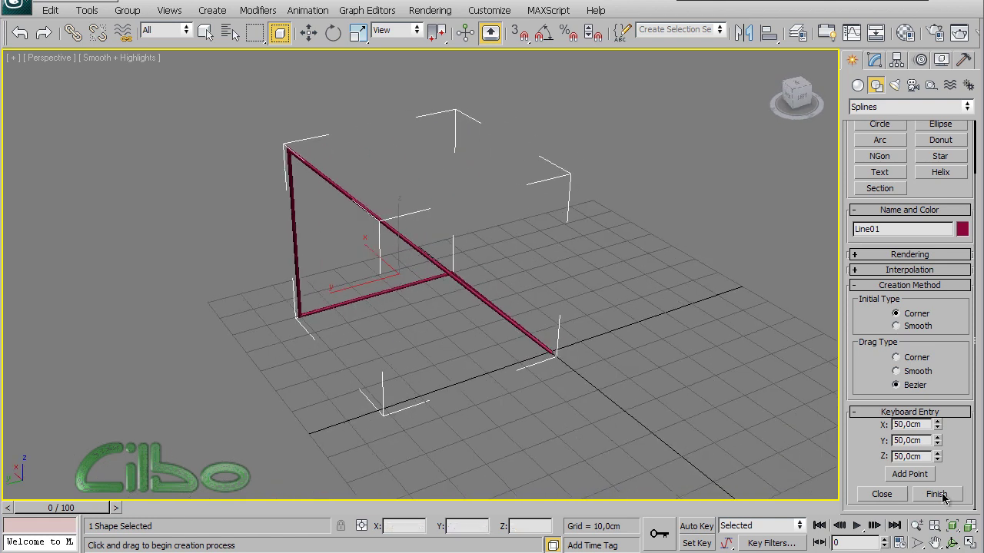
{"action": "left_click", "coordinate": [939, 495]}
{"action": "middle_click_drag", "start_coordinate": [629, 382], "coordinate": [665, 377], "text": "alt"}
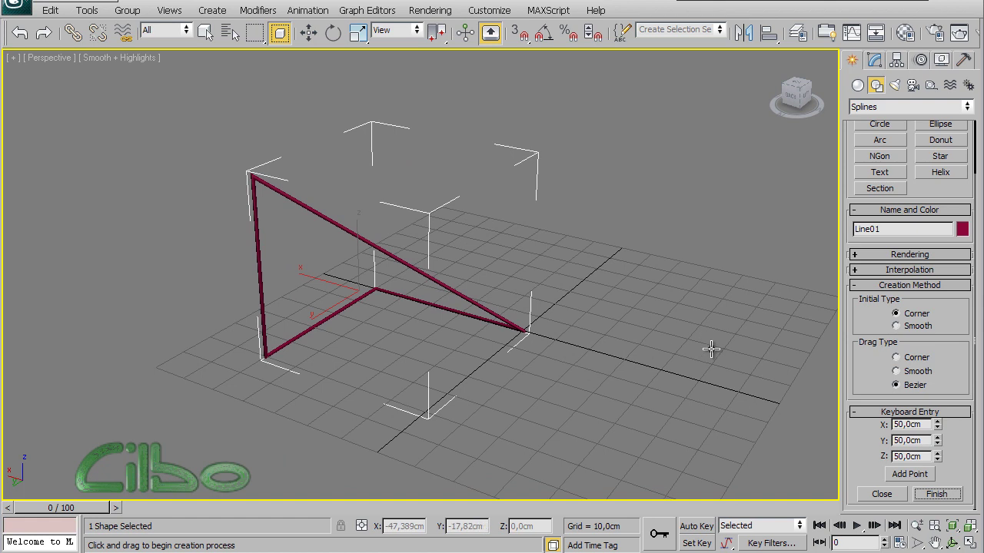
{"action": "scroll", "coordinate": [967, 279], "scroll_direction": "up", "scroll_amount": 2}
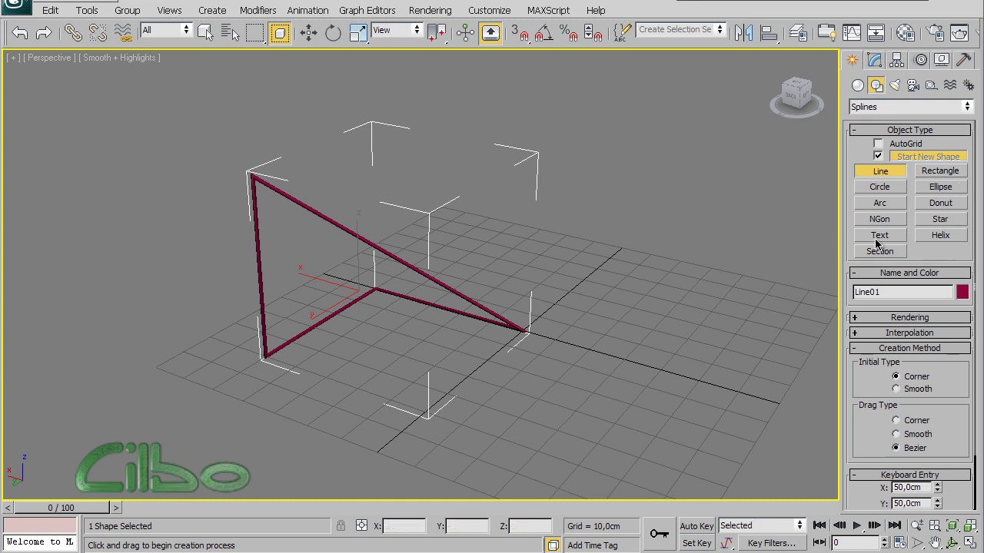
- Switch to Extended Splines and draw a WRectangle at the front right of the grid
{"action": "left_click", "coordinate": [969, 106]}
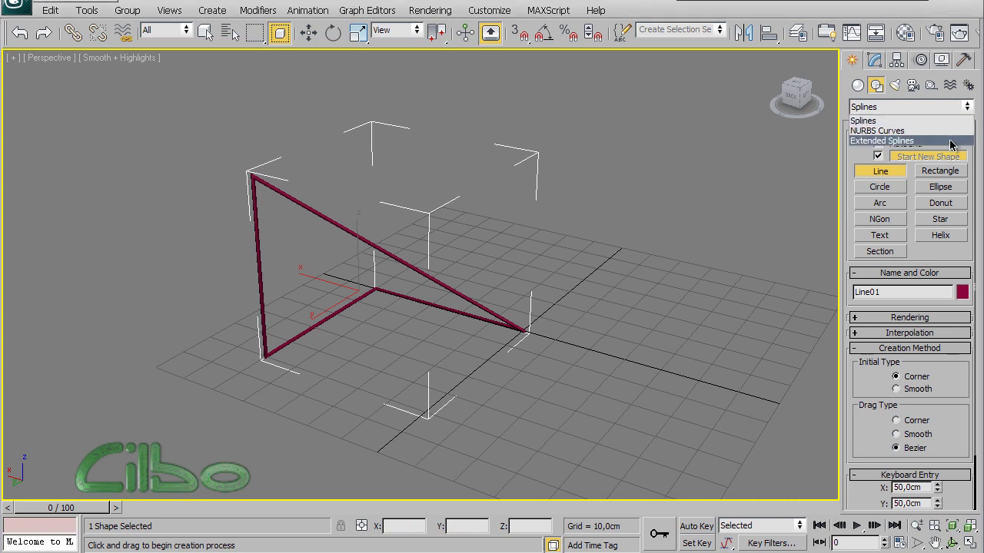
{"action": "left_click", "coordinate": [949, 142]}
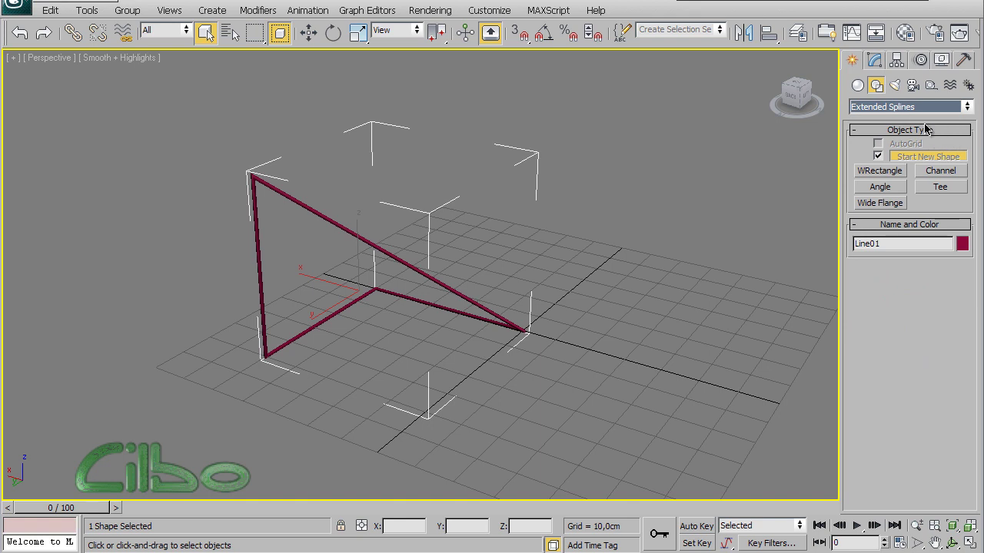
{"action": "left_click", "coordinate": [881, 172]}
{"action": "mouse_move", "coordinate": [573, 340]}
{"action": "left_mouse_down"}
{"action": "mouse_move", "coordinate": [607, 389]}
{"action": "mouse_move", "coordinate": [635, 470]}
{"action": "left_mouse_up"}
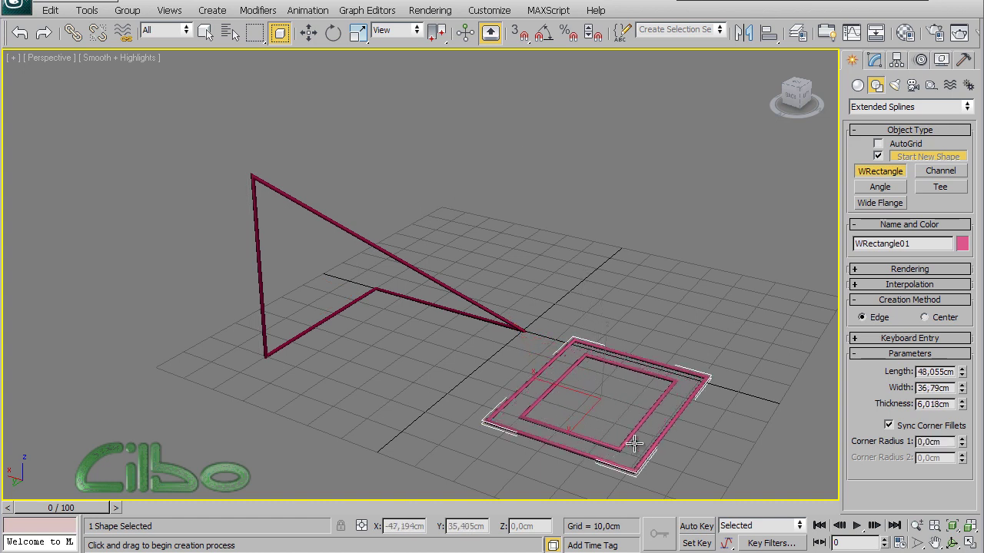
- Draw a Channel behind the WRectangle and an Angle at the front left
{"action": "left_click", "coordinate": [932, 172]}
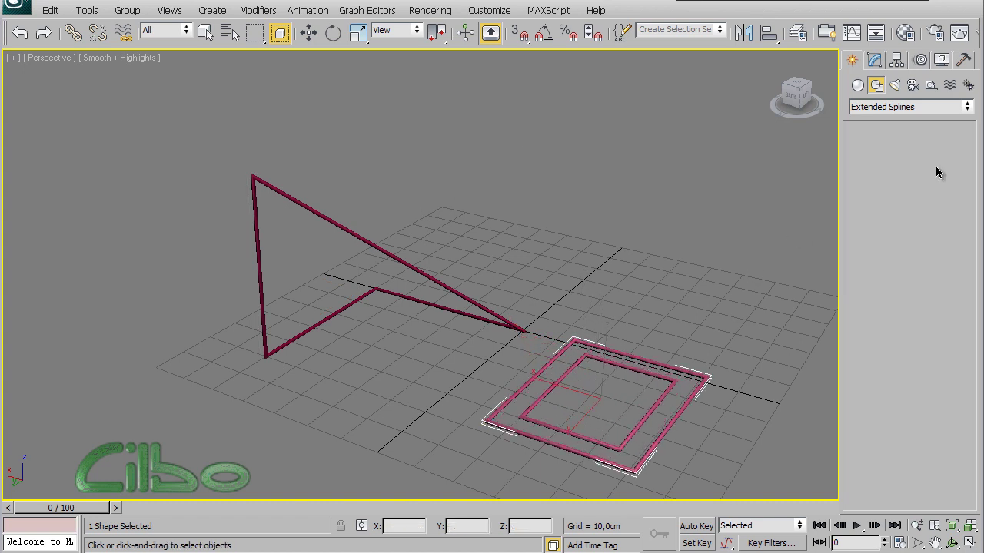
{"action": "left_click_drag", "start_coordinate": [550, 259], "coordinate": [620, 337]}
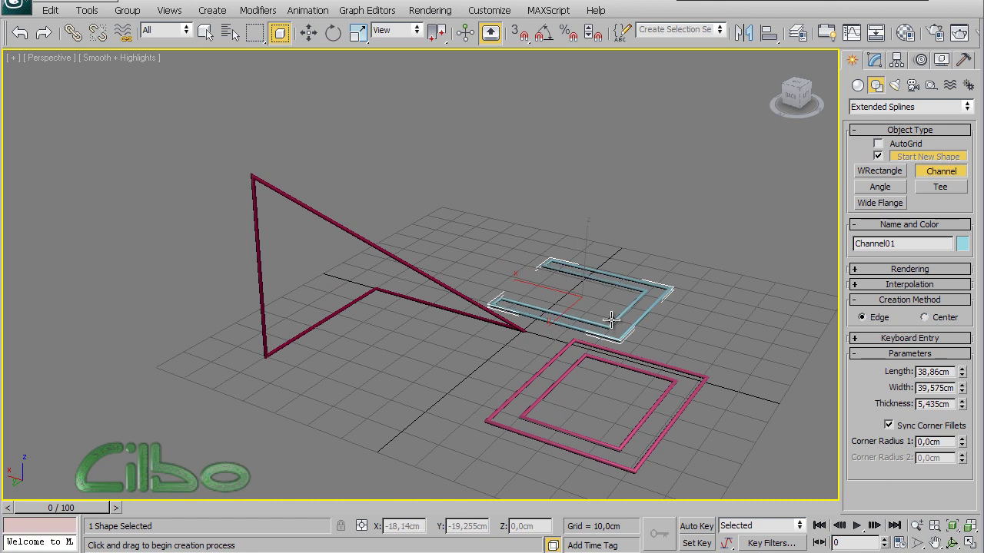
{"action": "left_click", "coordinate": [610, 319]}
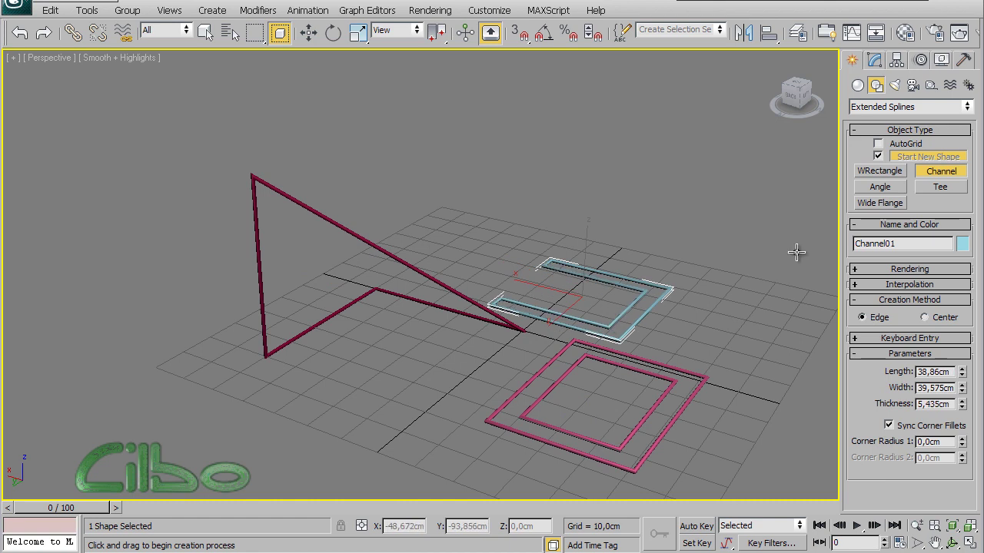
{"action": "left_click", "coordinate": [879, 190]}
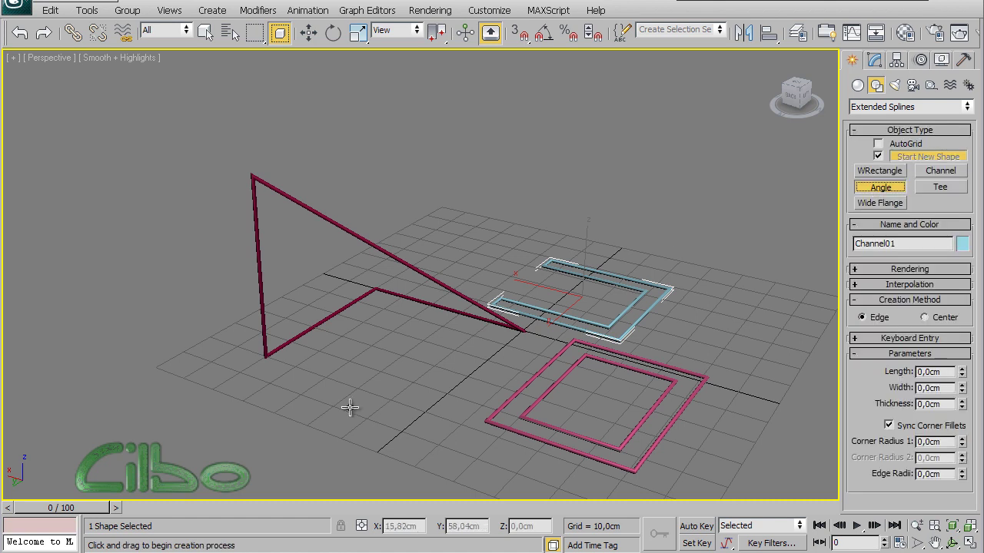
{"action": "left_click_drag", "start_coordinate": [319, 395], "coordinate": [339, 461]}
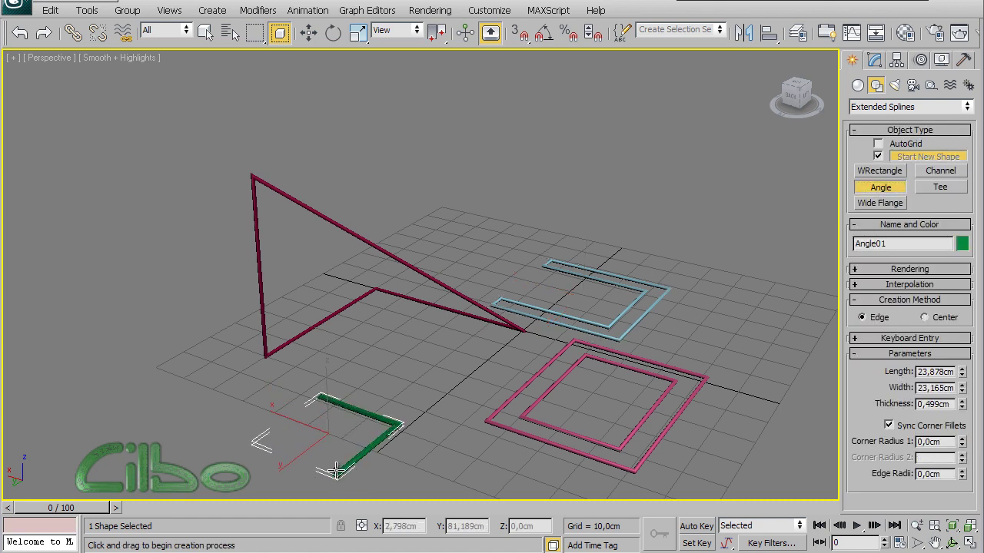
{"action": "left_click", "coordinate": [329, 458]}
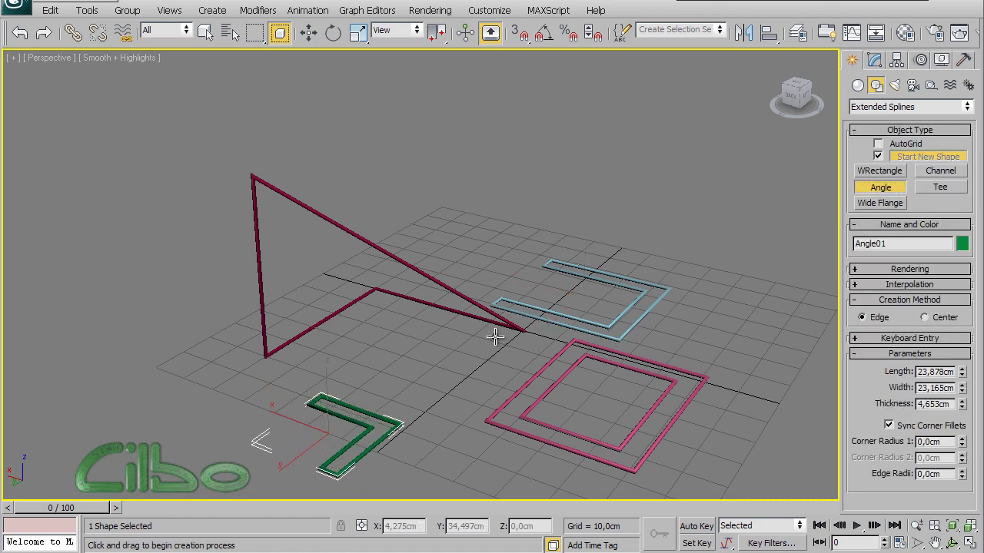
- Draw a Tee at the back of the grid and a Wide Flange on the right side
{"action": "left_click", "coordinate": [941, 187]}
{"action": "left_click_drag", "start_coordinate": [478, 247], "coordinate": [503, 281]}
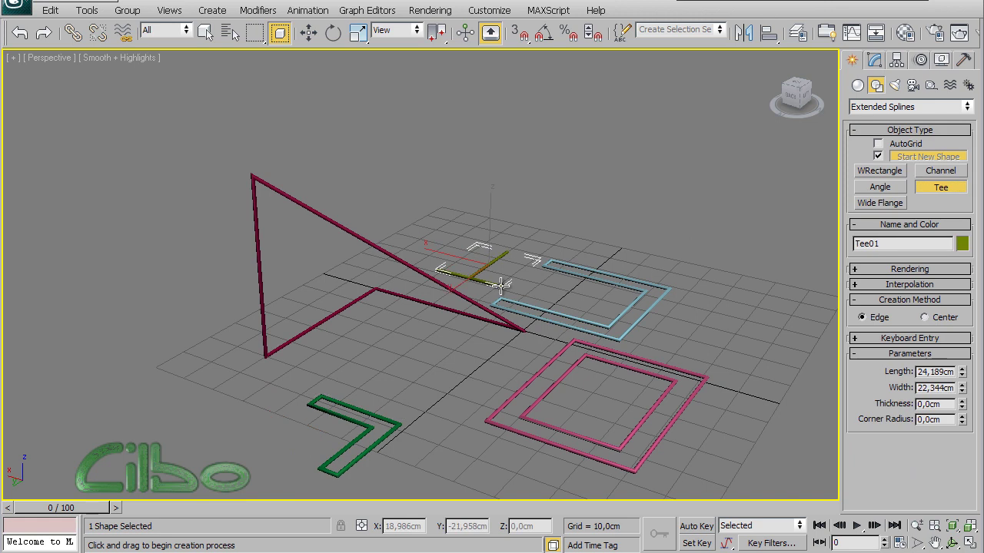
{"action": "left_click", "coordinate": [502, 279]}
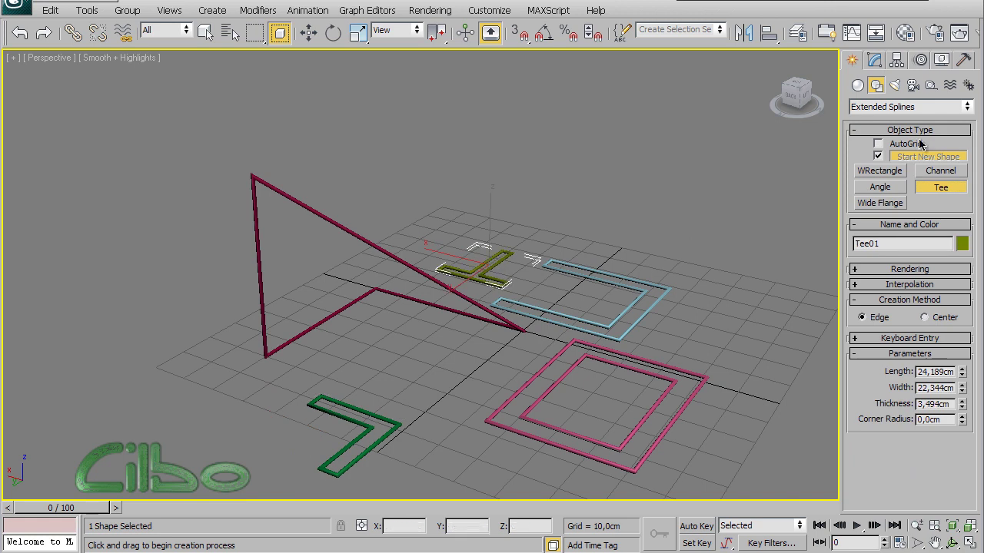
{"action": "left_click", "coordinate": [880, 205]}
{"action": "left_click_drag", "start_coordinate": [699, 316], "coordinate": [736, 381]}
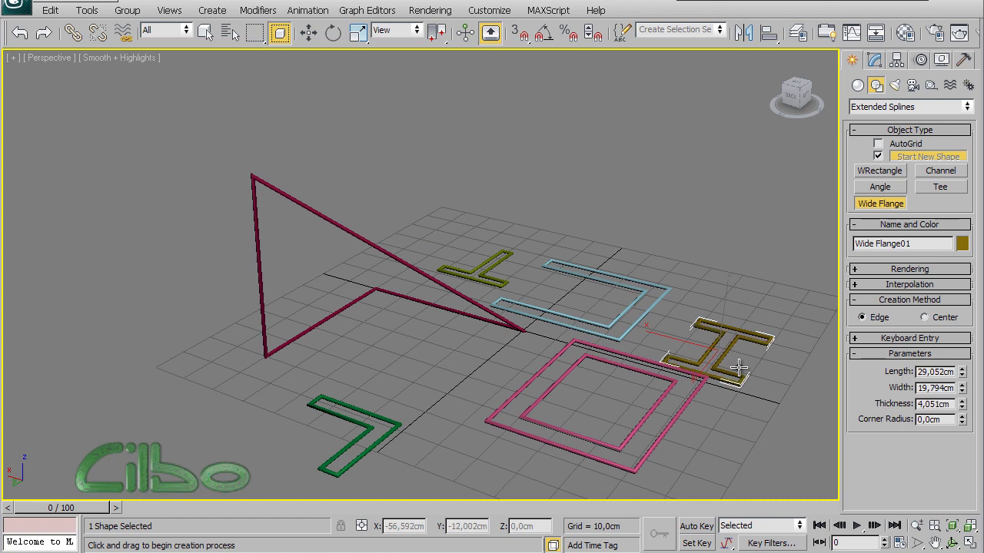
{"action": "left_click", "coordinate": [736, 364]}
{"action": "mouse_move", "coordinate": [740, 410]}
{"action": "middle_mouse_down", "text": "alt"}
{"action": "mouse_move", "coordinate": [779, 373]}
{"action": "mouse_move", "coordinate": [755, 378]}
{"action": "middle_mouse_up", "text": "alt"}
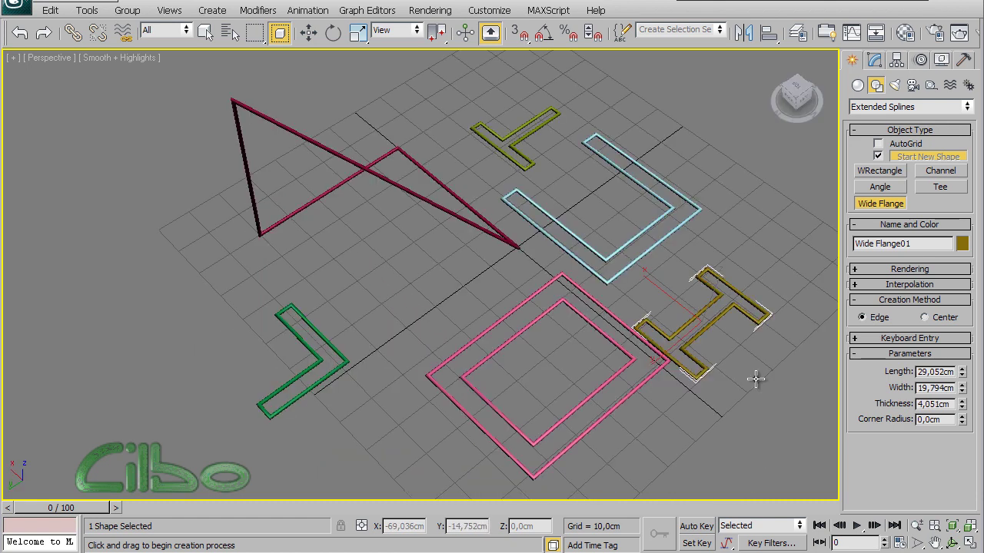